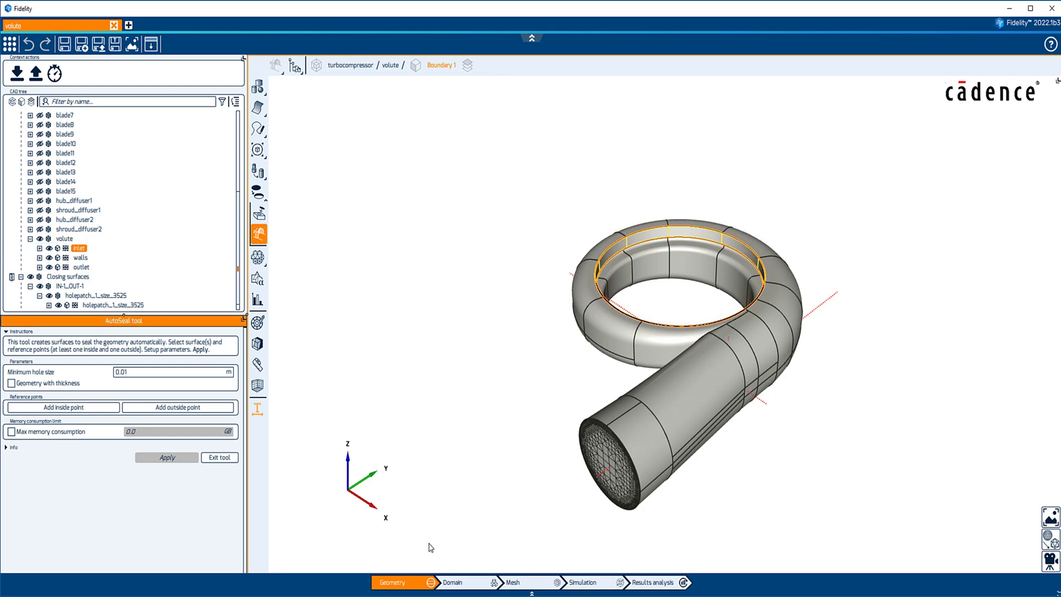
# Step: Create a new domain in the domain setup stage and name it Domain_volute
pyautogui.click(462, 583)
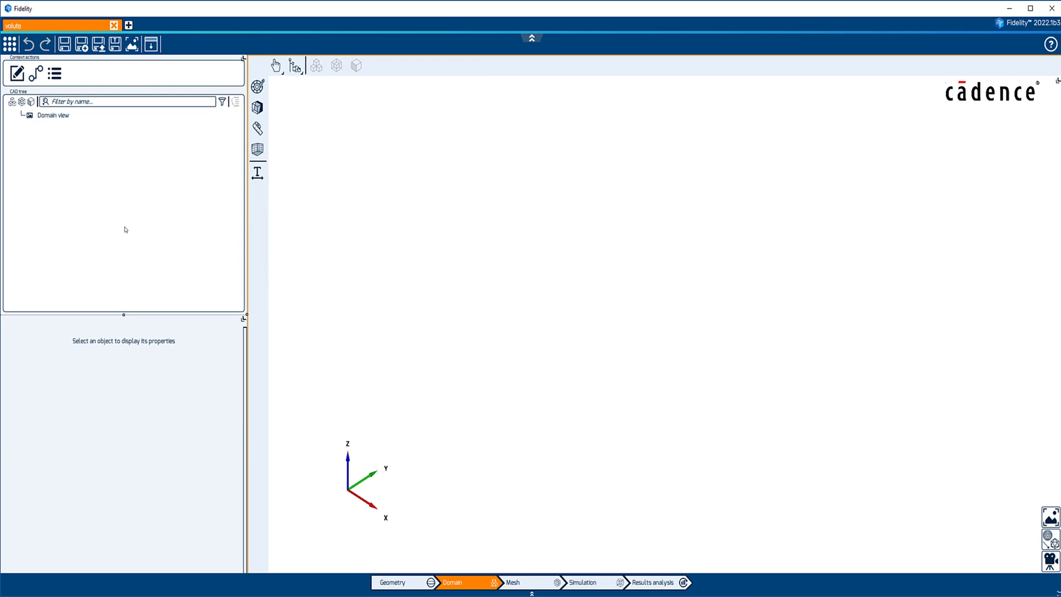
pyautogui.click(18, 73)
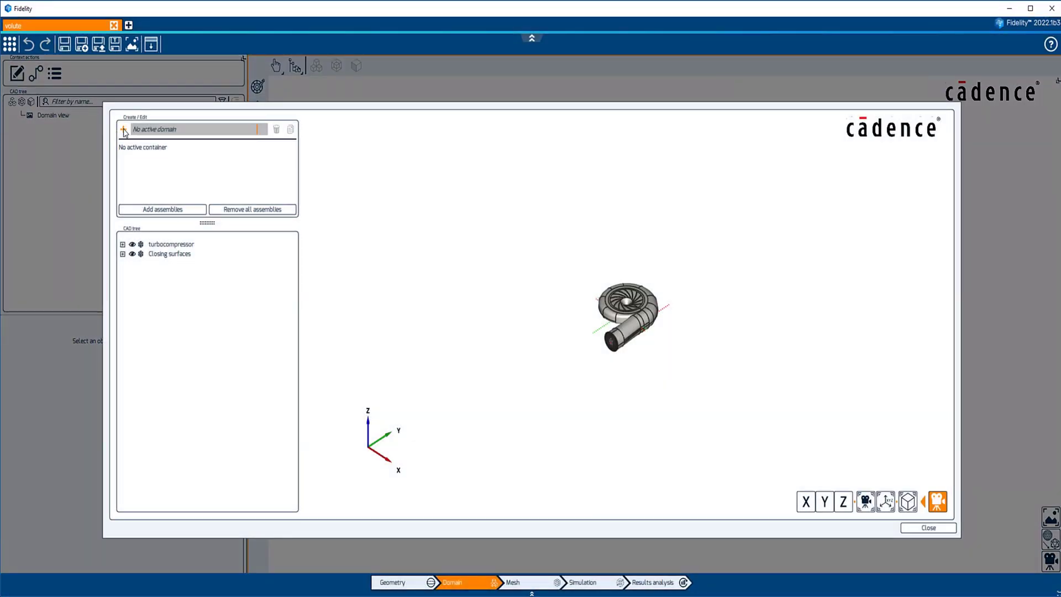
pyautogui.click(123, 130)
pyautogui.click(166, 129)
pyautogui.click(168, 128)
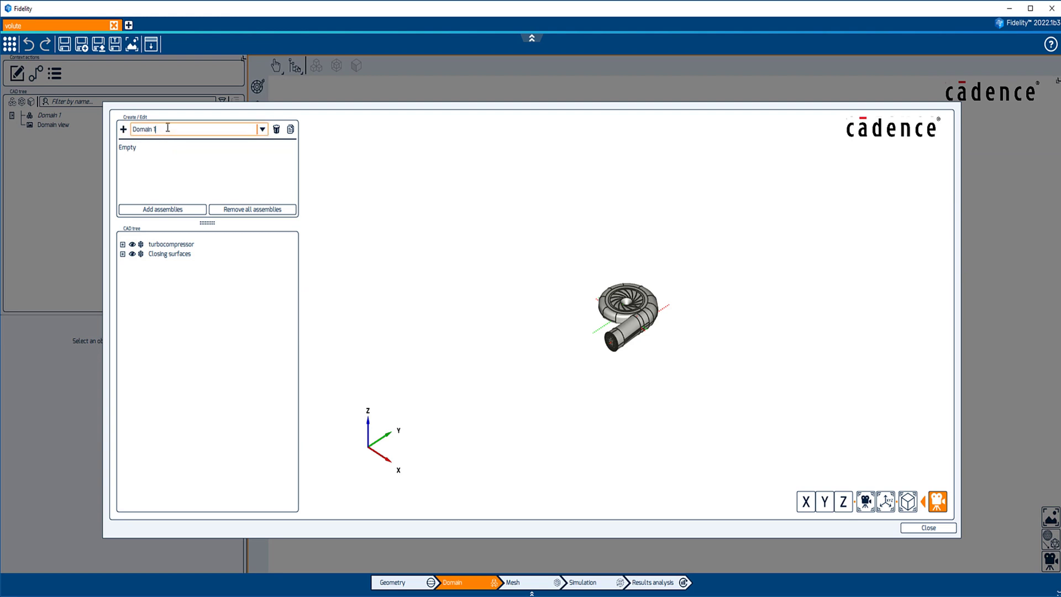
pyautogui.write('_volute')
# Step: Add the volute body of the turbocompressor assembly to Domain_volute and close the domain editor
pyautogui.click(123, 244)
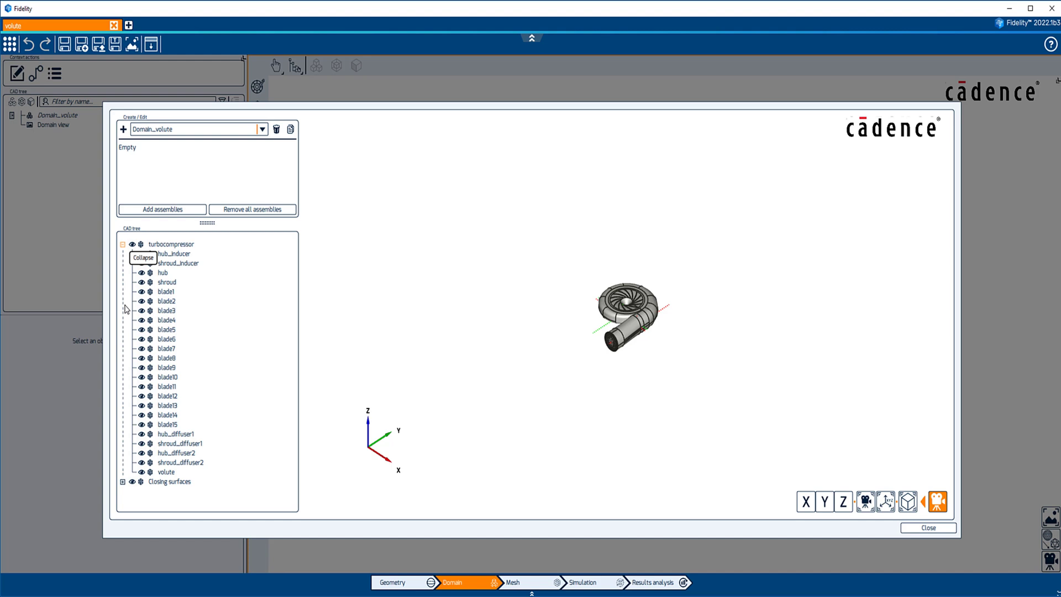
pyautogui.click(166, 472)
pyautogui.click(162, 209)
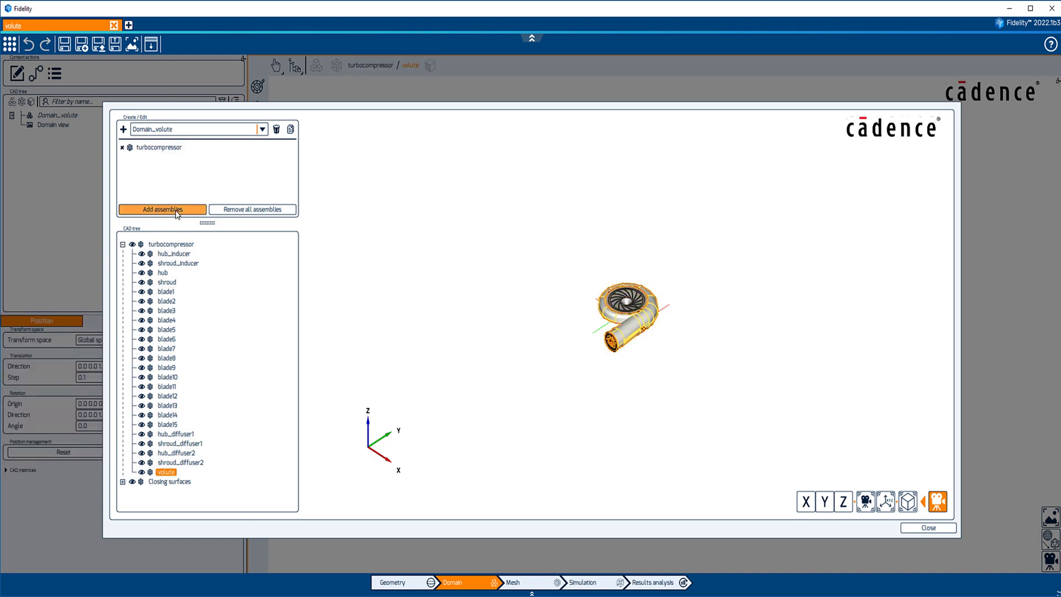
pyautogui.click(920, 528)
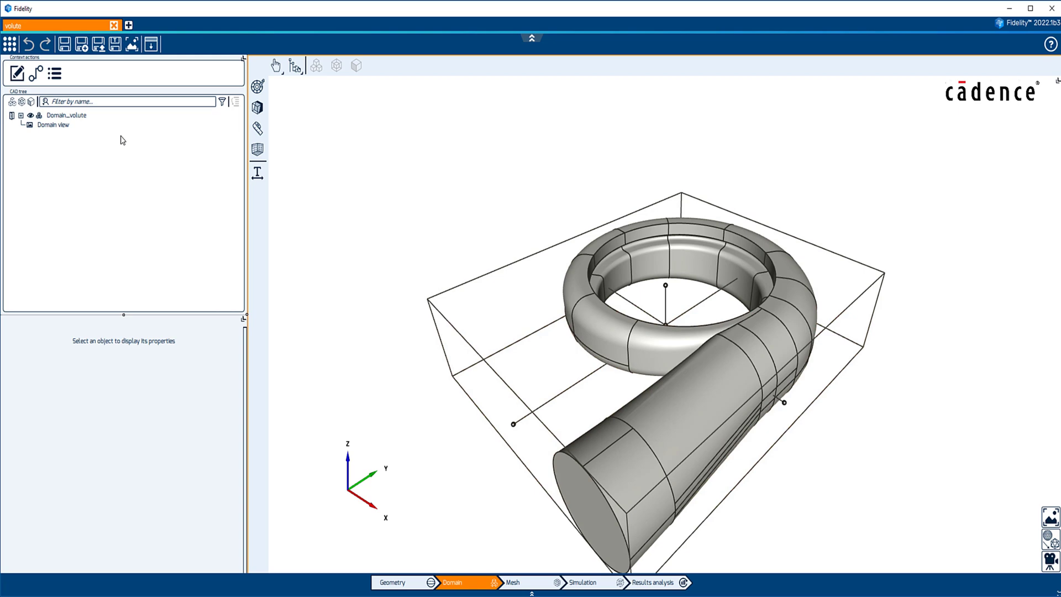
# Step: Make the turbocompressor surfaces in Domain_volute transparent and turn off their curve visibility
pyautogui.click(21, 117)
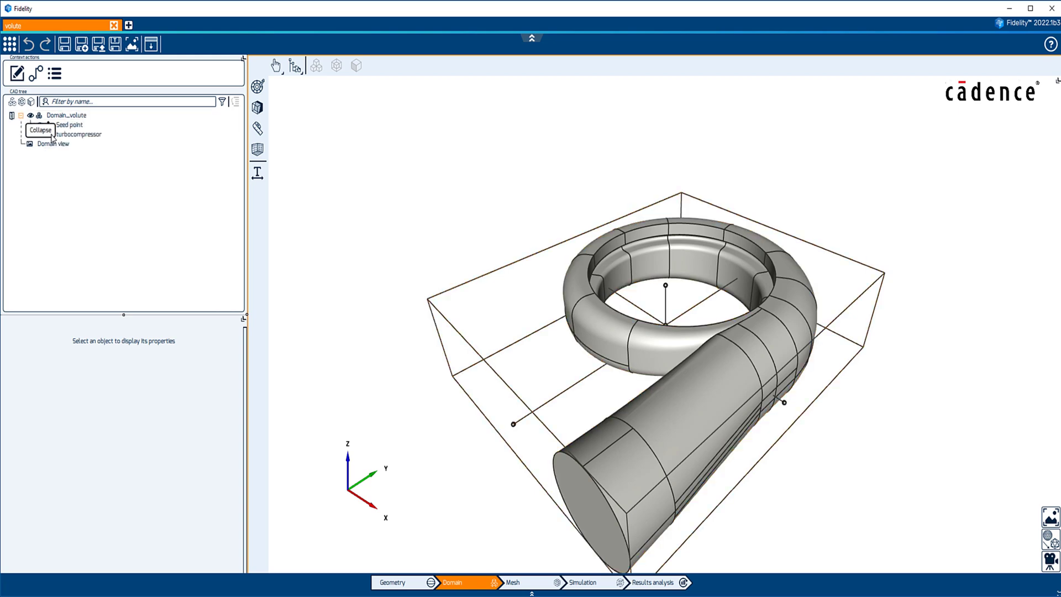
pyautogui.click(73, 135)
pyautogui.rightClick(72, 135)
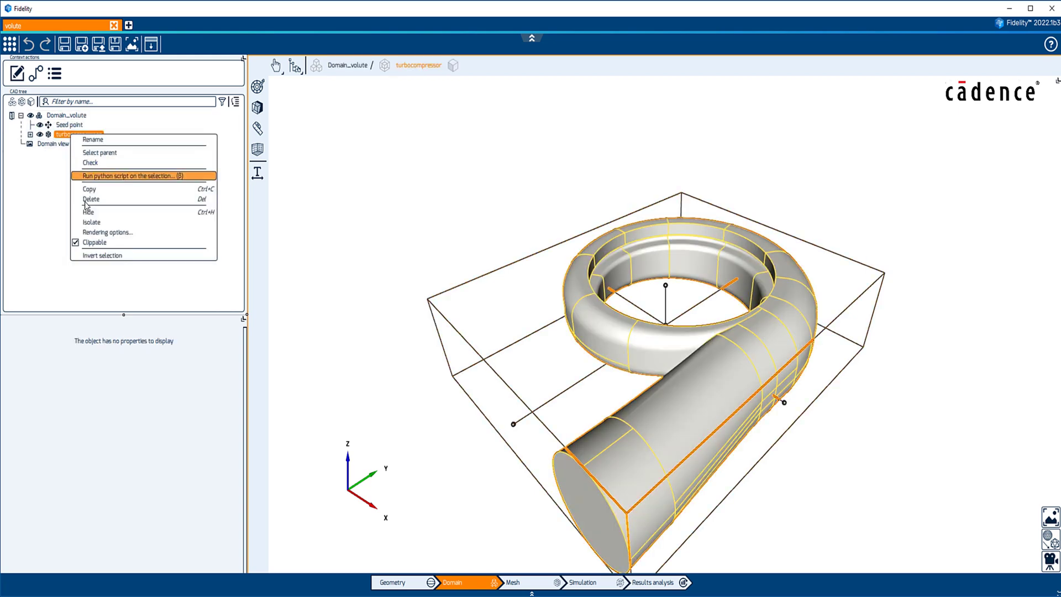
pyautogui.click(91, 232)
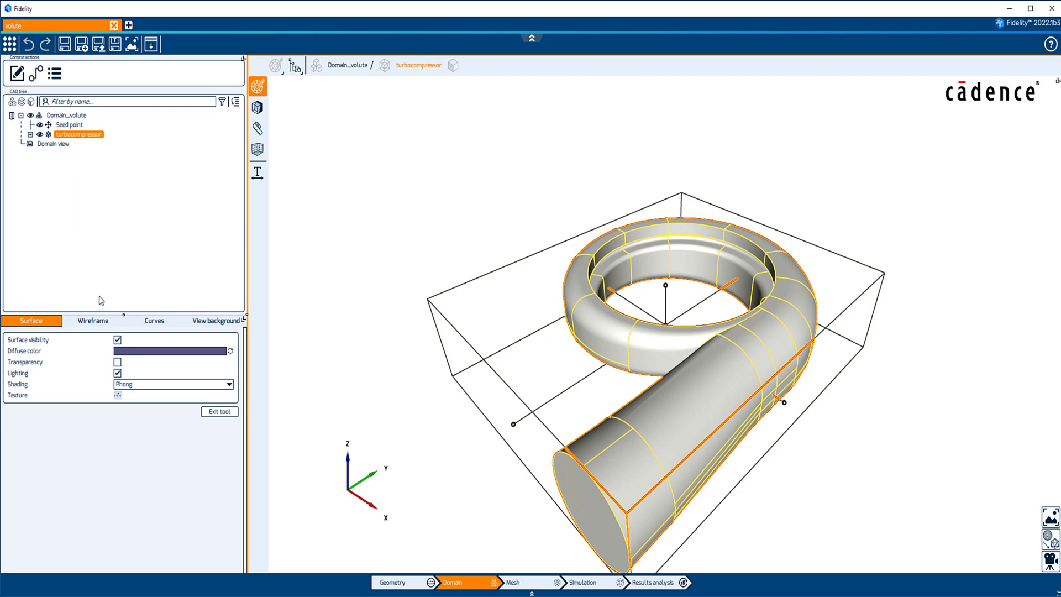
pyautogui.click(117, 362)
pyautogui.click(154, 321)
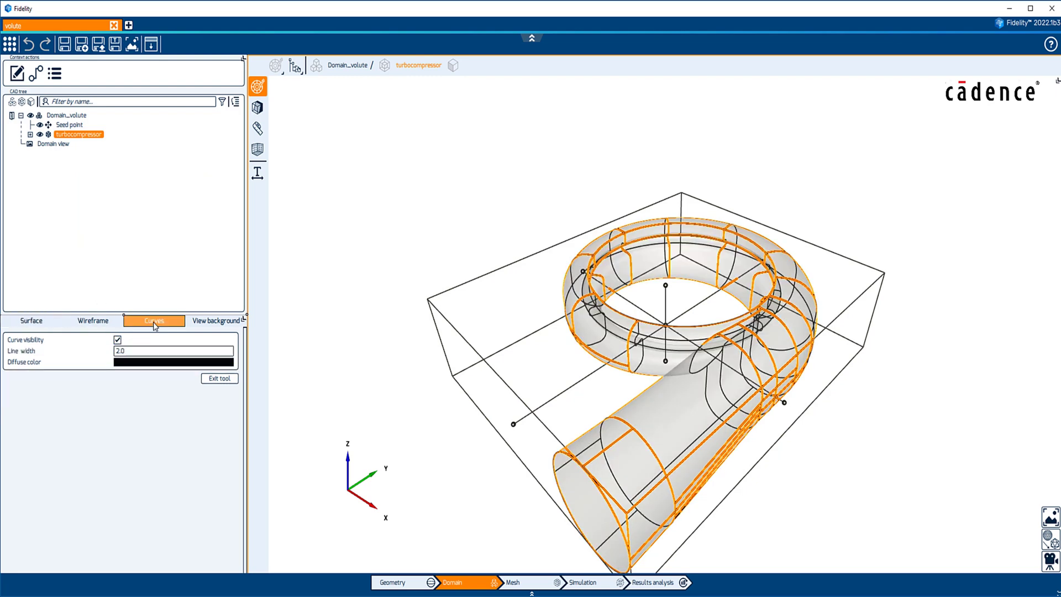
pyautogui.click(118, 340)
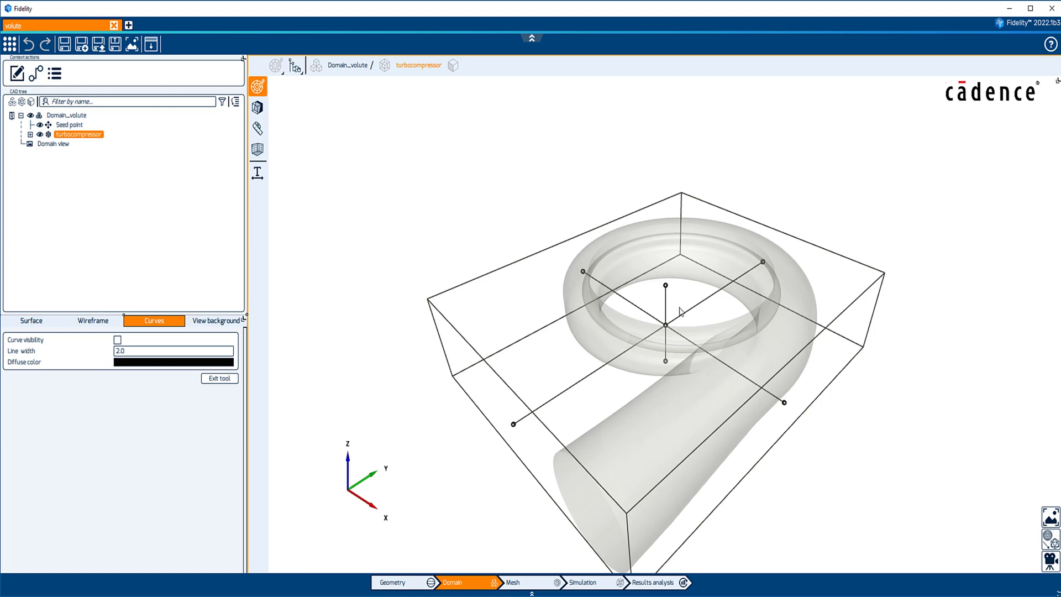
# Step: Move the seed point inside the volute's outlet pipe, at about 0.257, -0.143, 0.068 m, and display its coordinates
pyautogui.moveTo(665, 286); pyautogui.dragTo(737, 362)
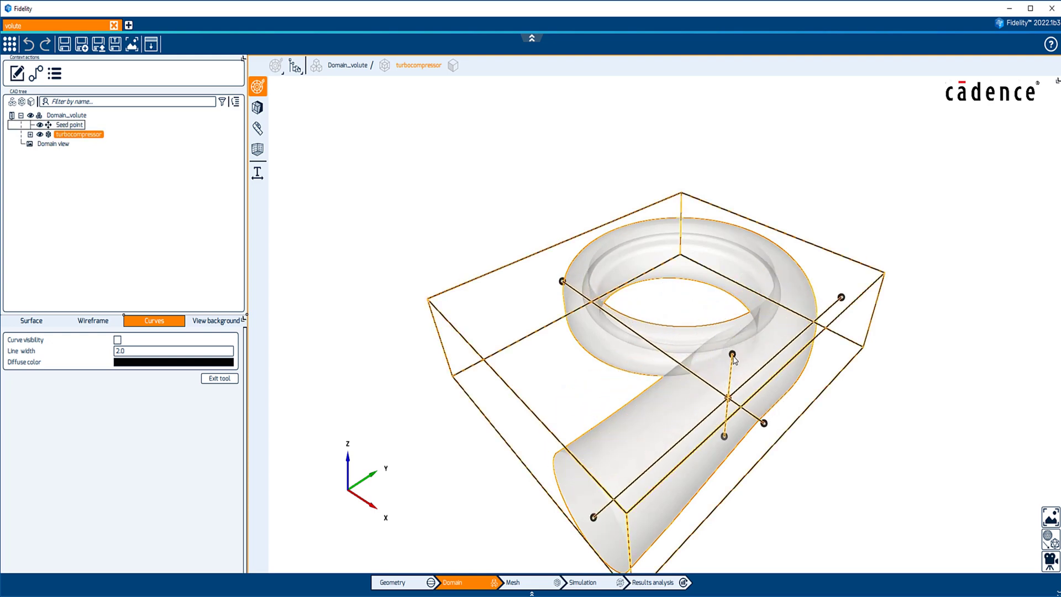
pyautogui.click(74, 124)
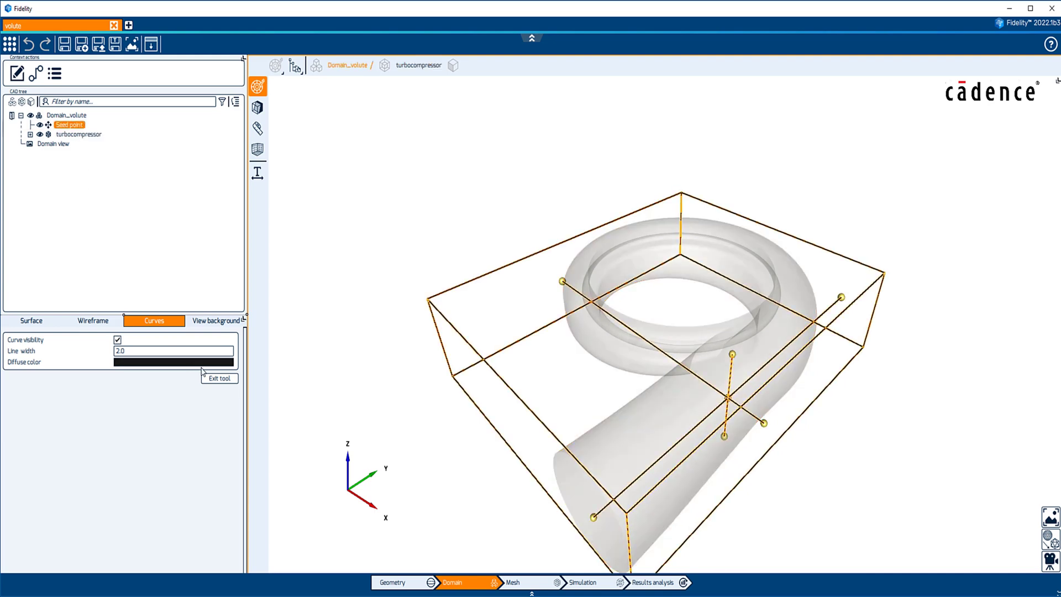
pyautogui.click(219, 379)
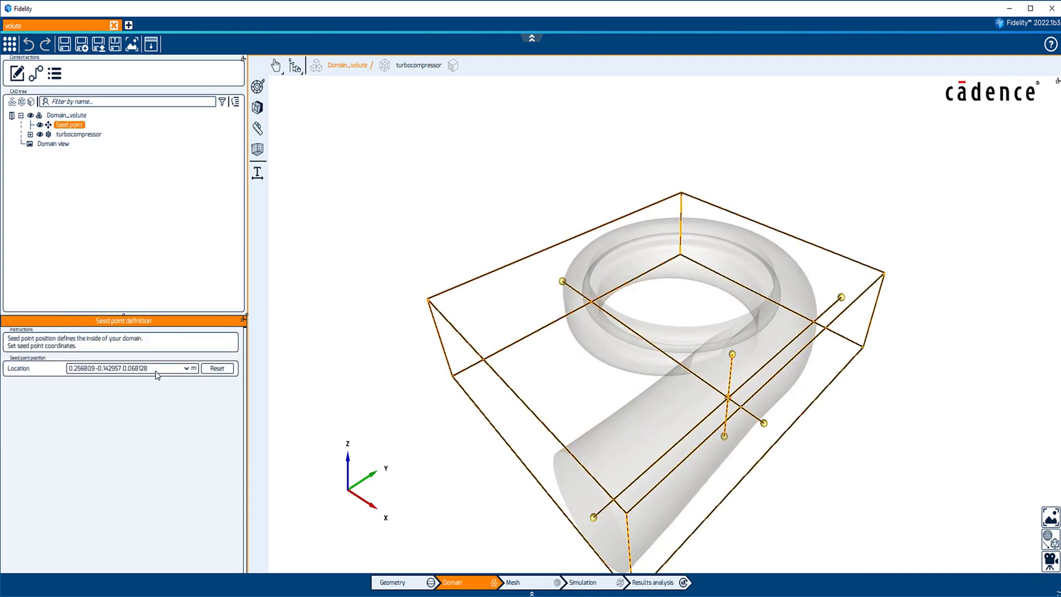
pyautogui.click(156, 370)
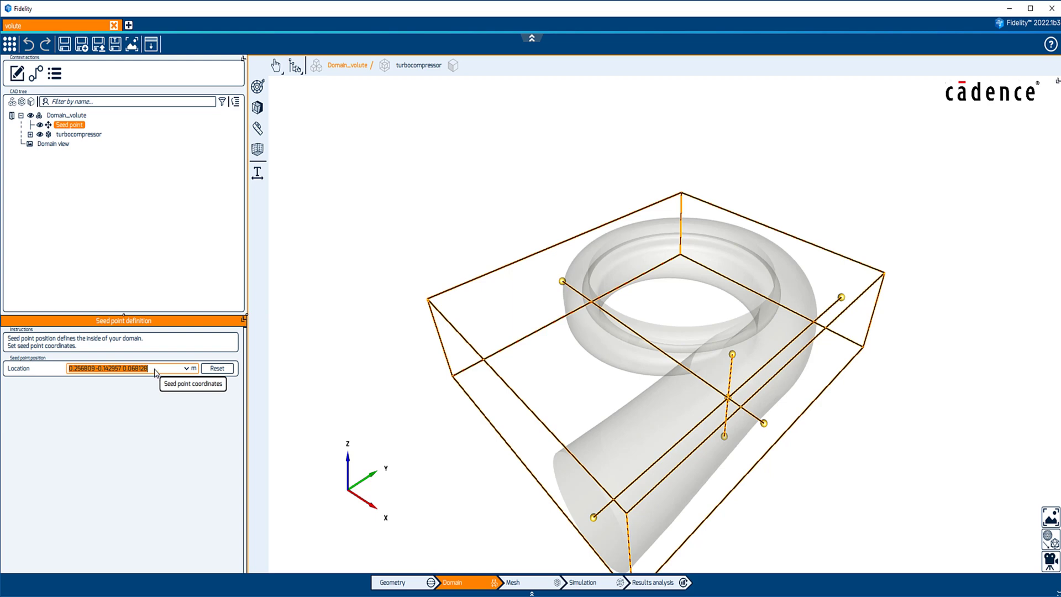
# Step: Set the boundary condition type of the volute's inlet surface to Inlet
pyautogui.click(30, 135)
pyautogui.click(39, 144)
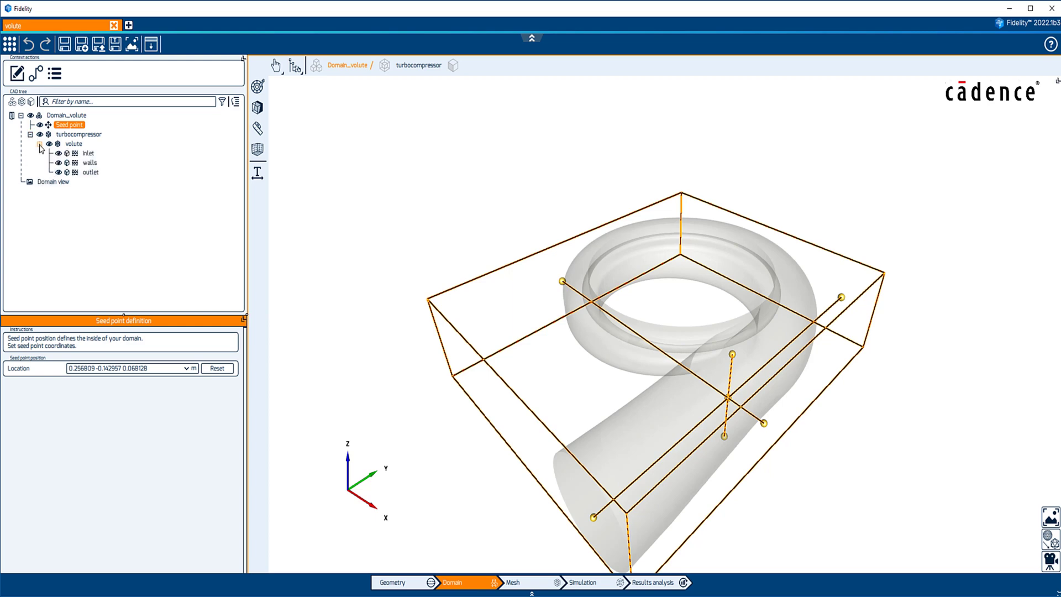
pyautogui.click(89, 154)
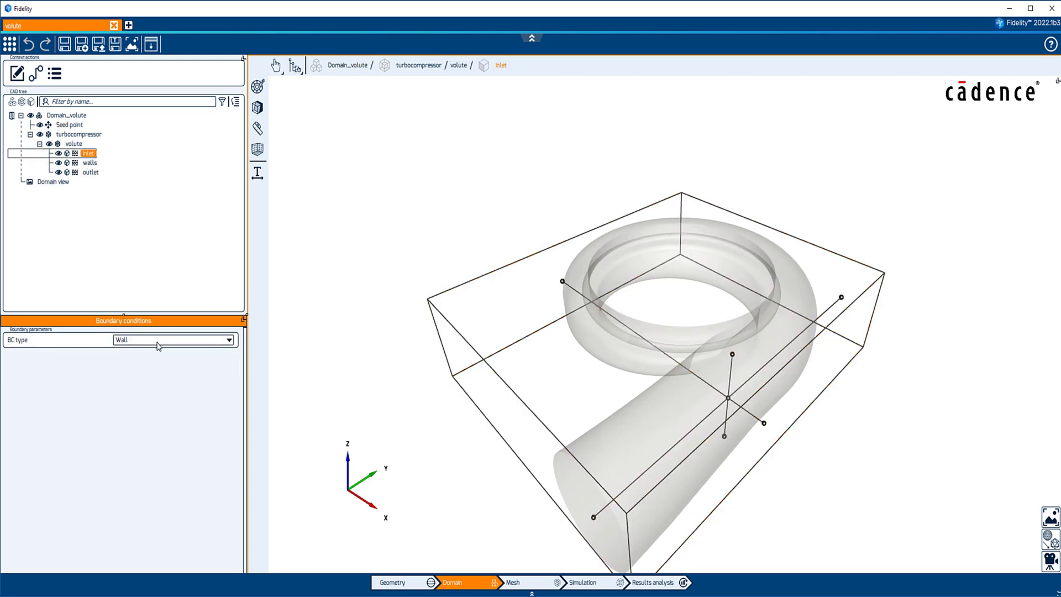
pyautogui.click(160, 340)
pyautogui.click(147, 361)
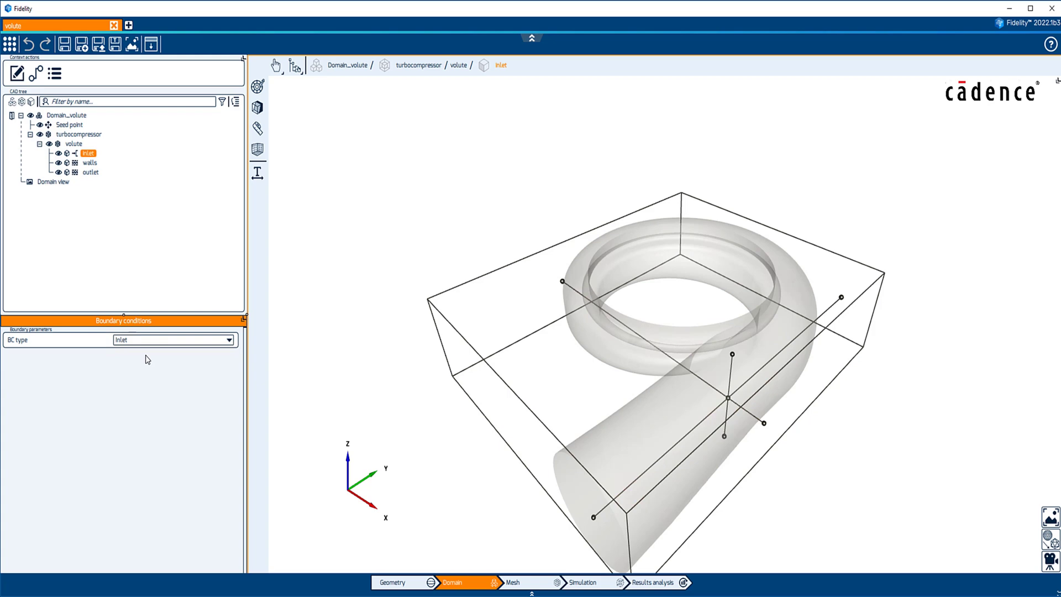
# Step: Set the boundary condition type of the volute's outlet surface to Outlet and clear the selection
pyautogui.click(94, 172)
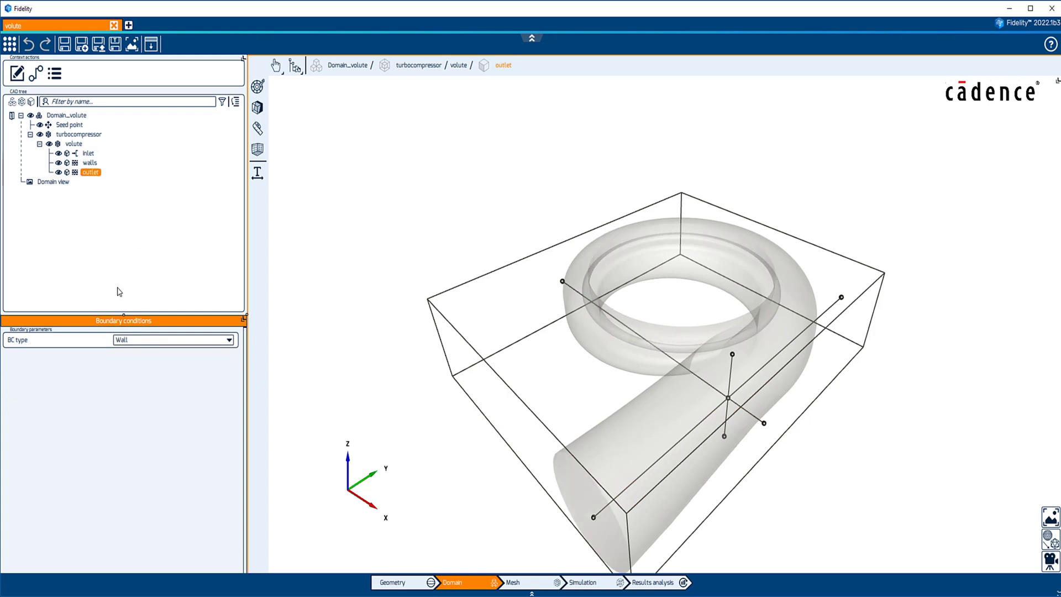
pyautogui.click(127, 341)
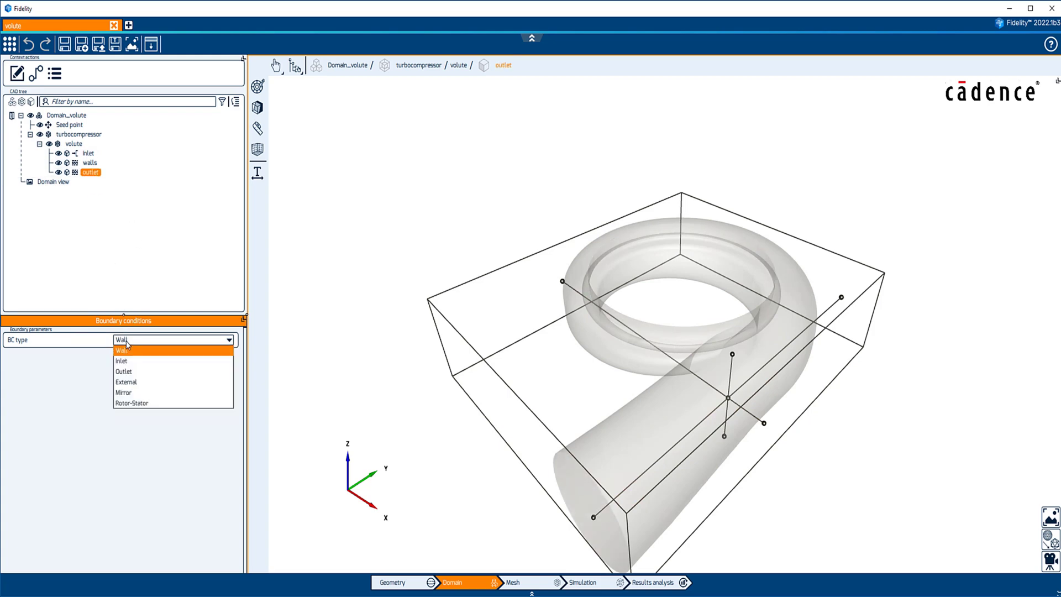
pyautogui.click(125, 371)
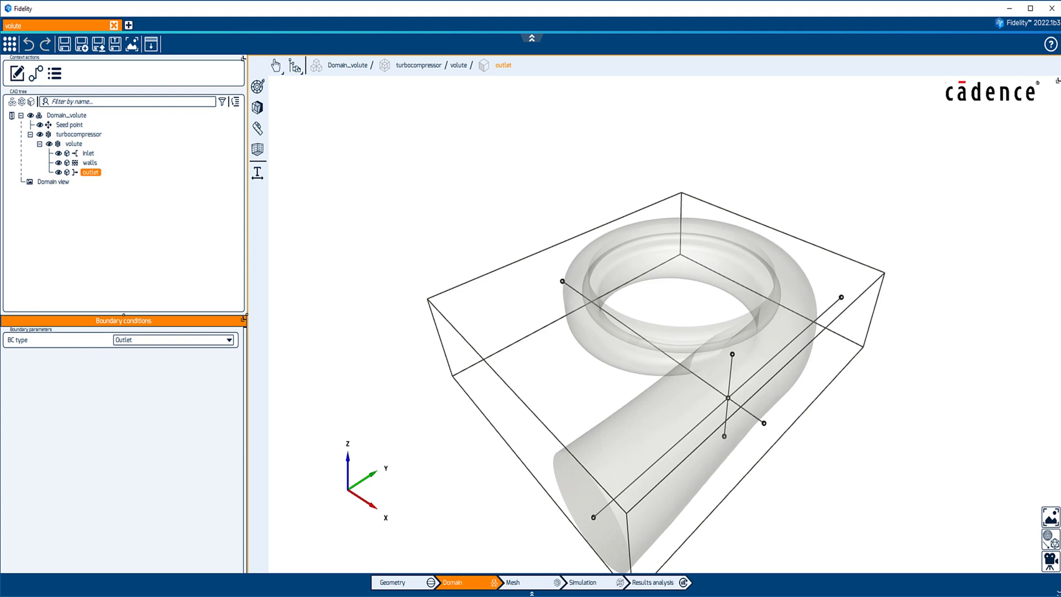
pyautogui.click(455, 421)
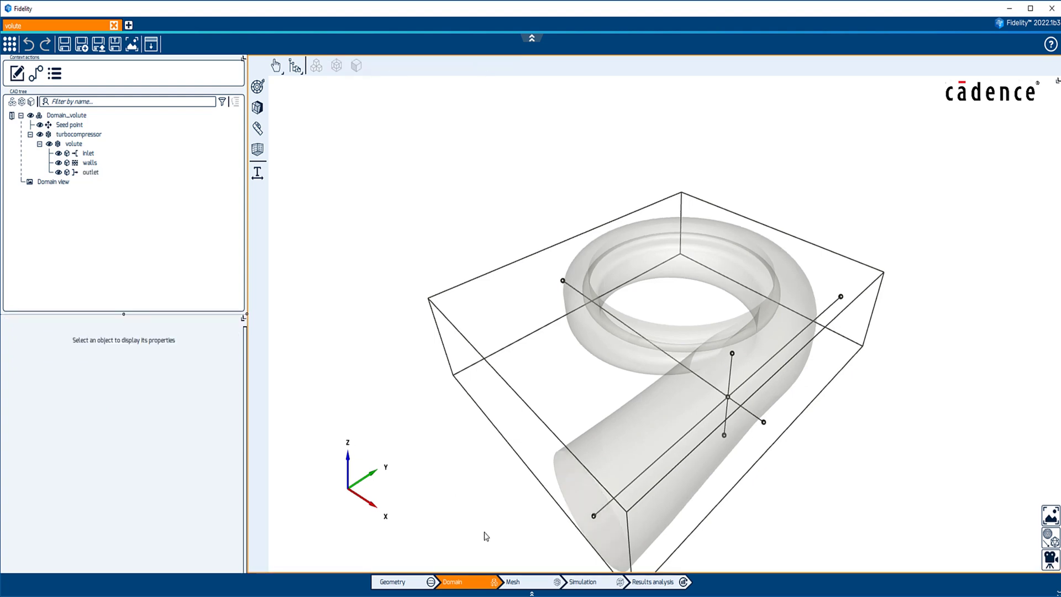
# Step: Create a Hexpress mesh setup in the mesh stage and name it Mesh Setup Volute
pyautogui.click(516, 584)
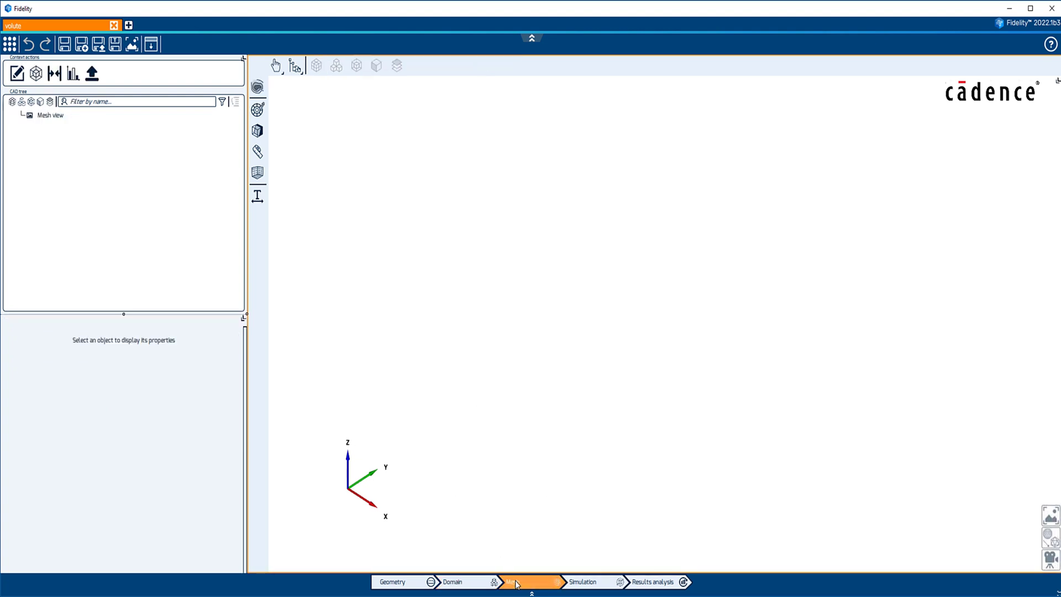
pyautogui.click(16, 74)
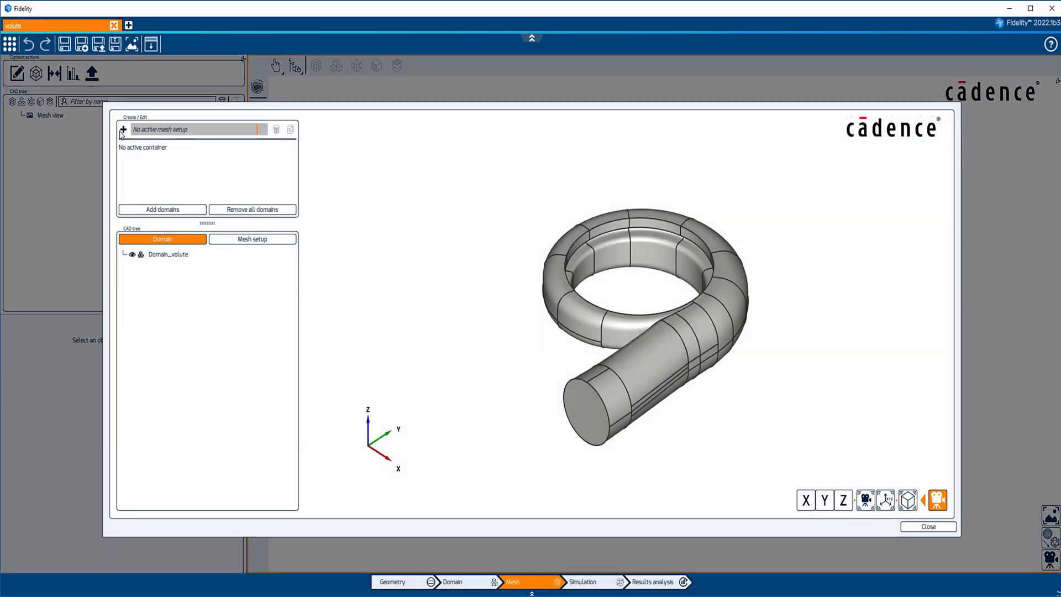
pyautogui.click(123, 130)
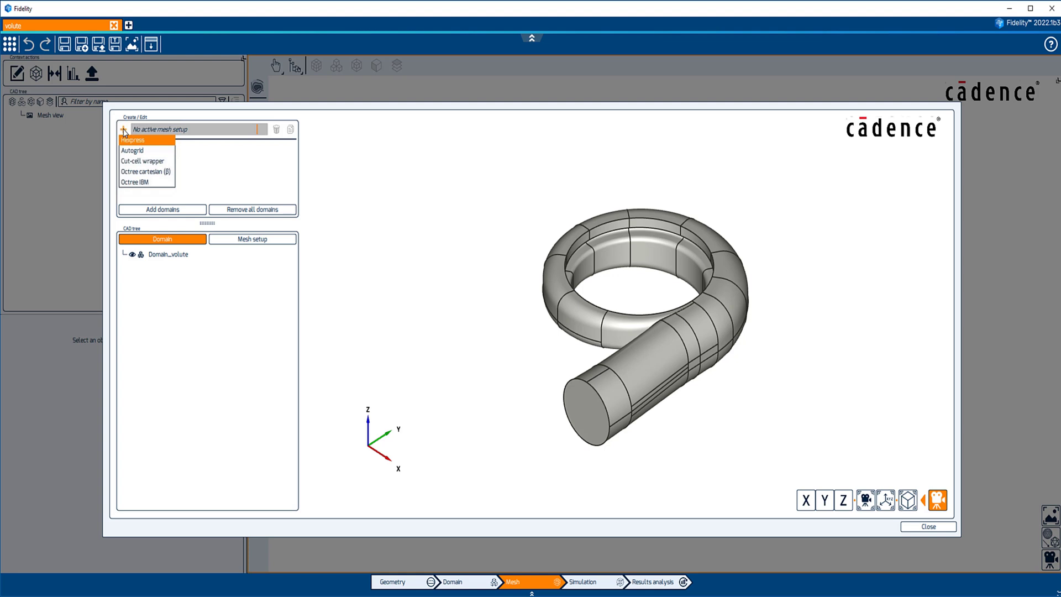
pyautogui.click(156, 141)
pyautogui.click(179, 129)
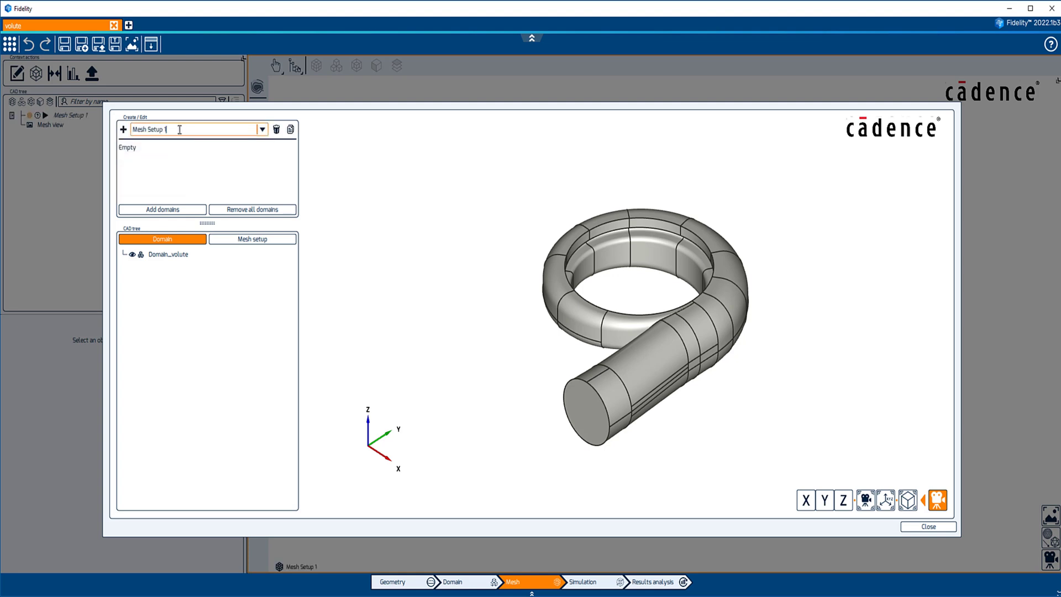
pyautogui.press('BackSpace')
pyautogui.write('Volute')
# Step: Add Domain_volute to the volute mesh setup and close the mesh setup editor
pyautogui.click(163, 259)
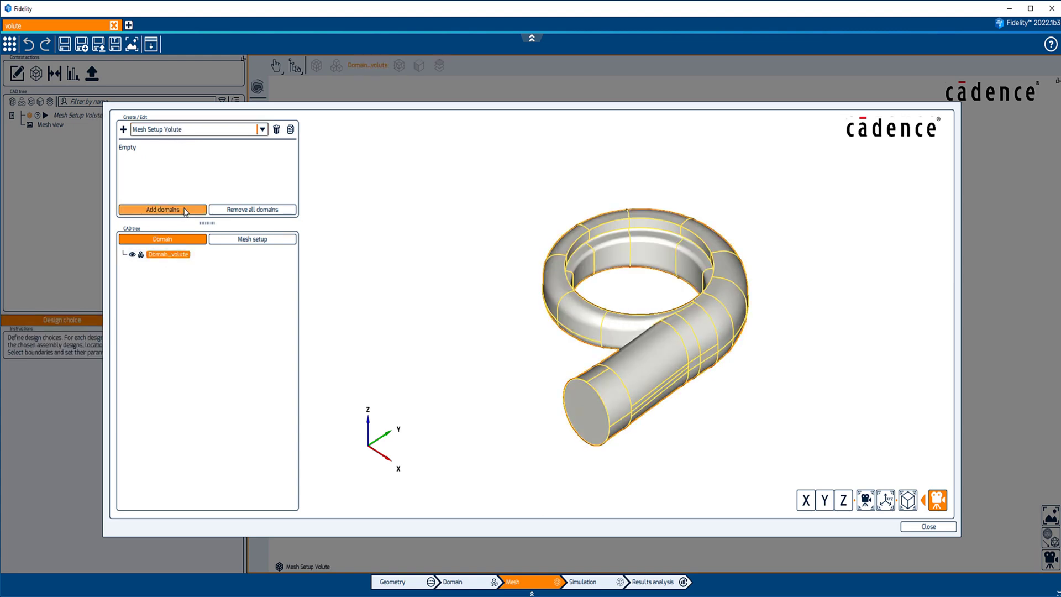
pyautogui.click(186, 212)
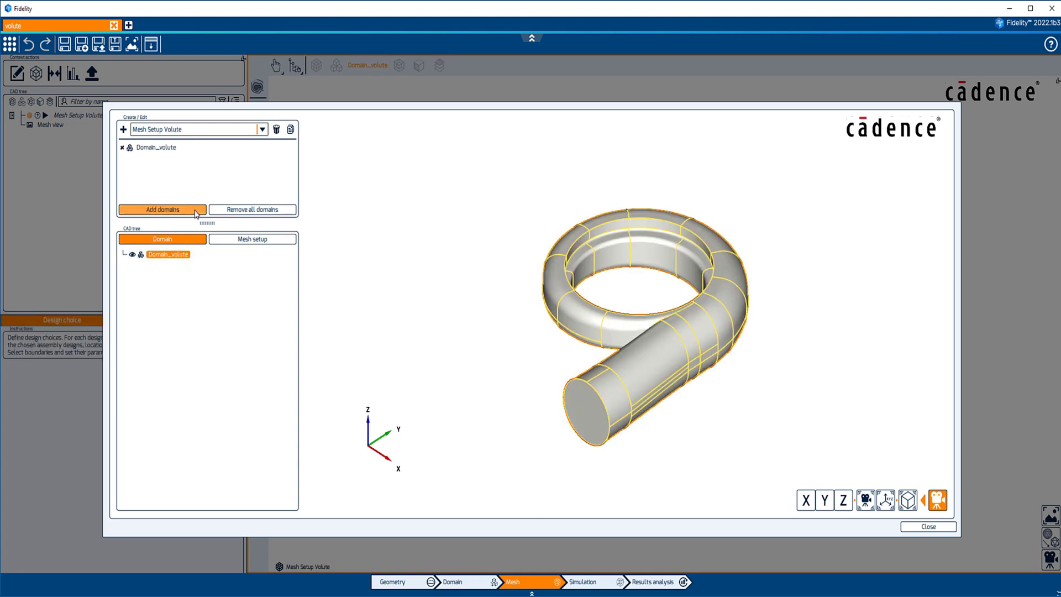
pyautogui.click(911, 527)
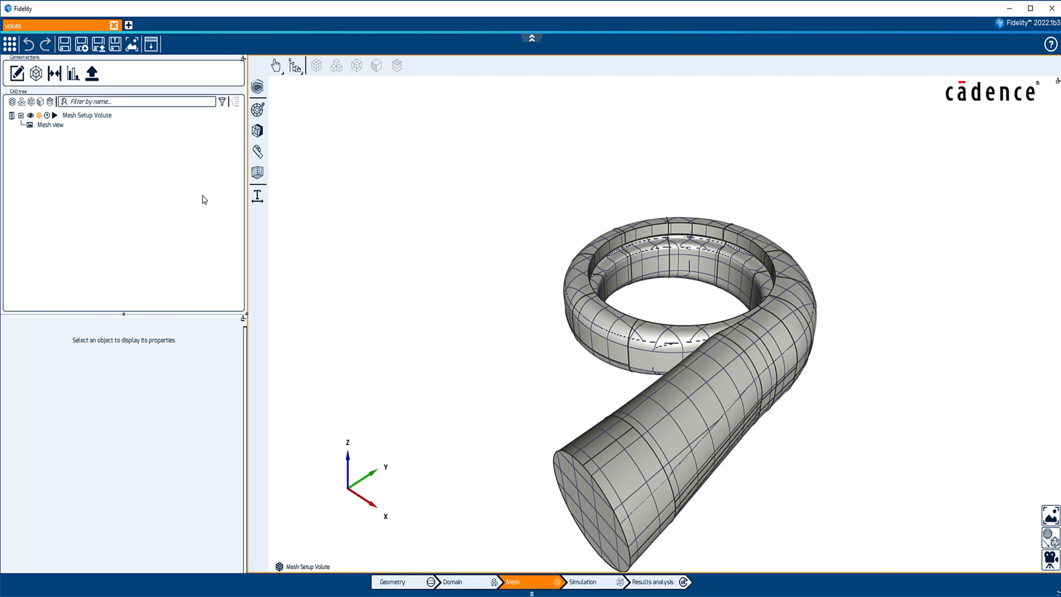
# Step: Set the global cells type of Mesh Setup Volute to Full hexa and its initial cell size to 0.01 m
pyautogui.click(104, 116)
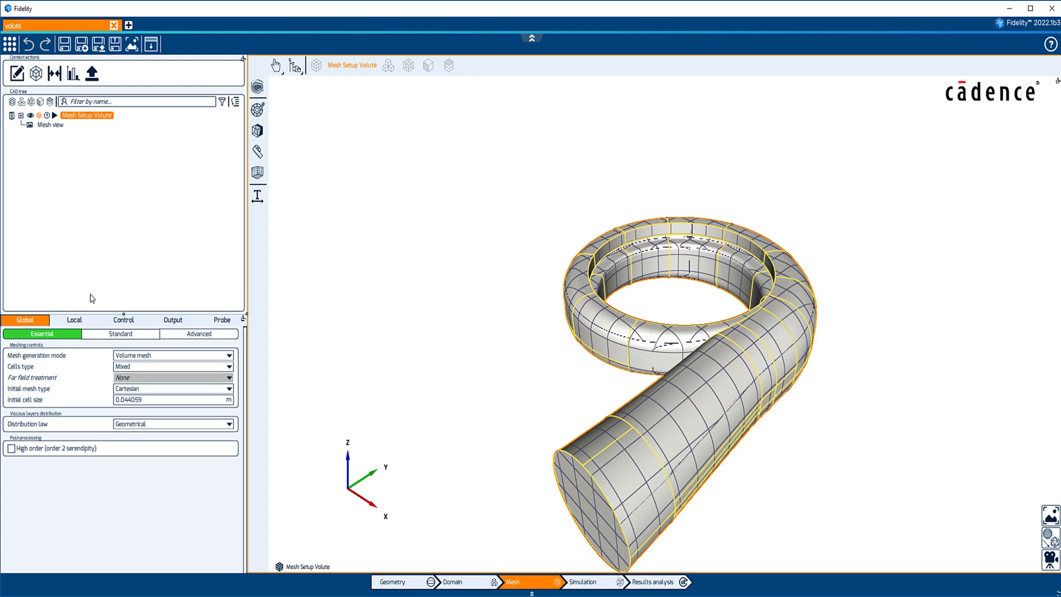
pyautogui.click(122, 367)
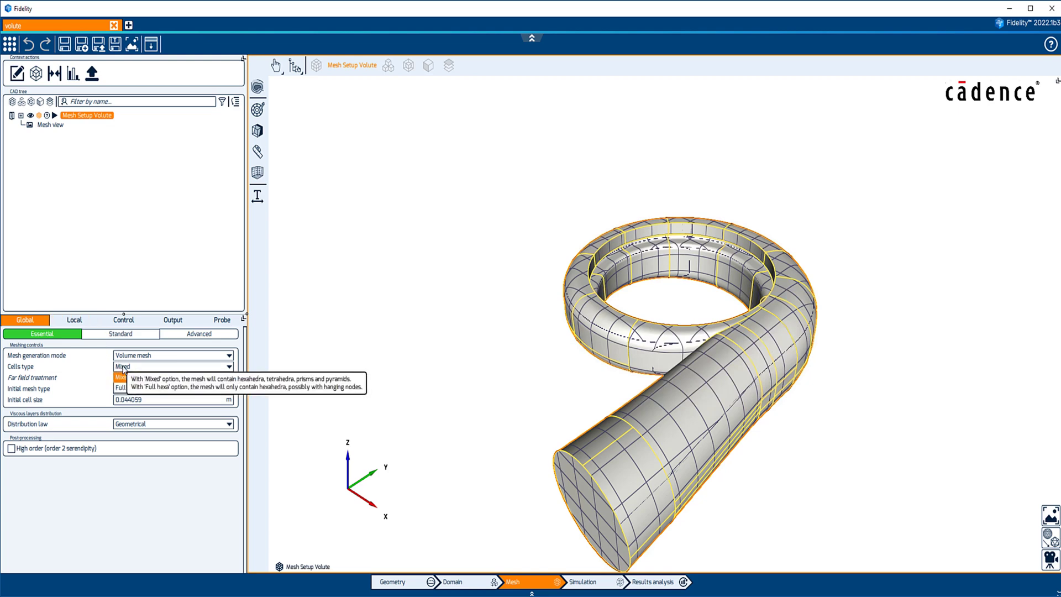
pyautogui.click(124, 388)
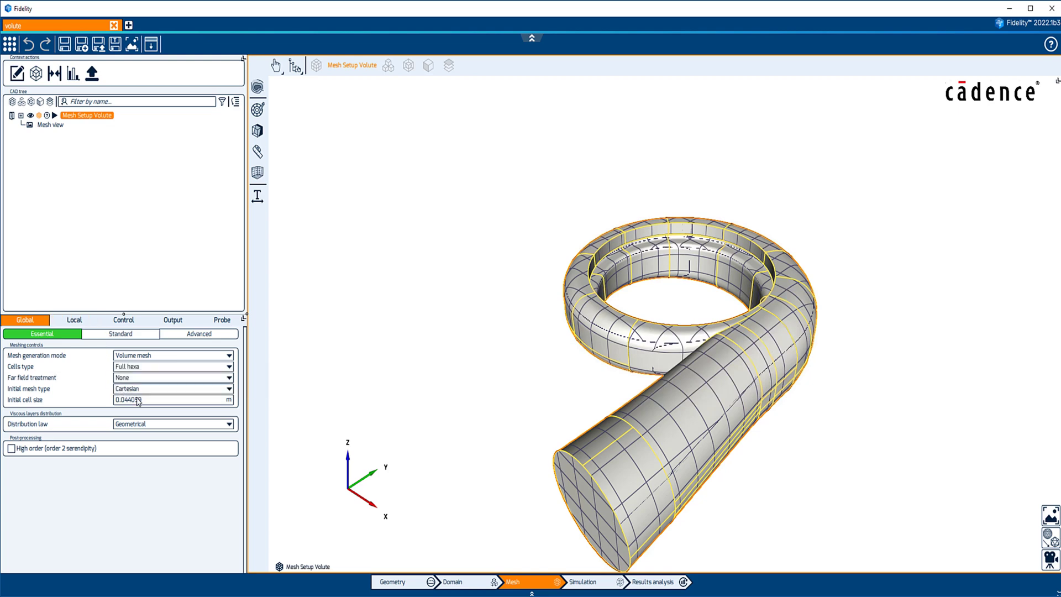
pyautogui.click(156, 403)
pyautogui.write('0.01')
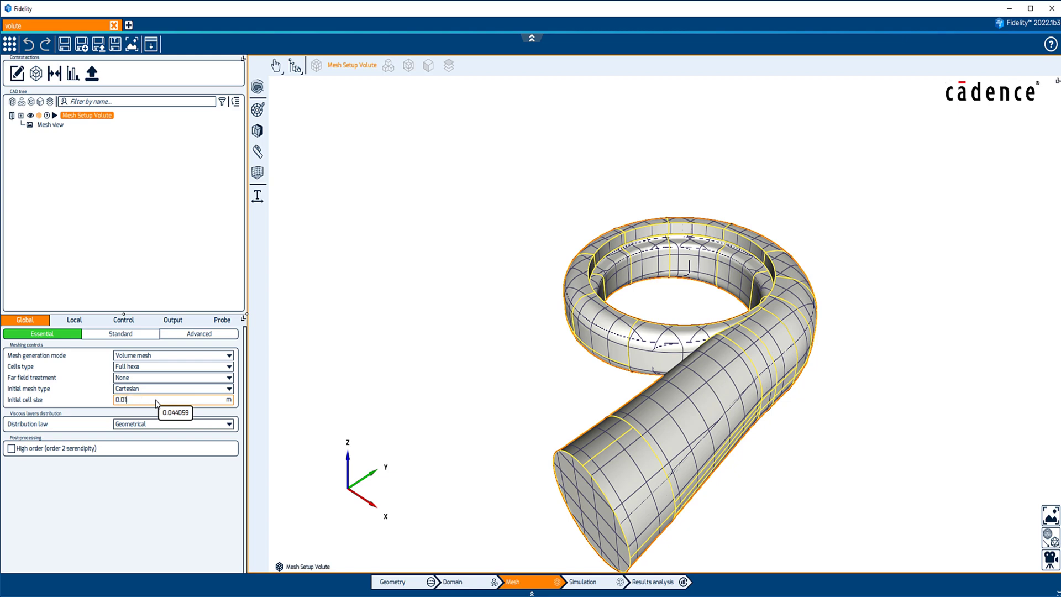
pyautogui.press('Return')
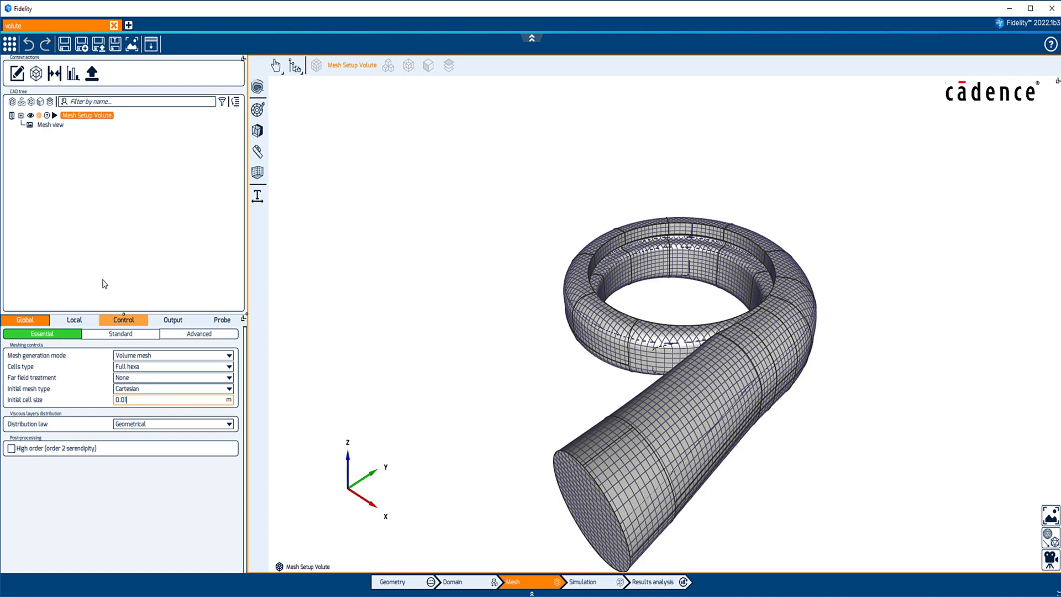
# Step: Enable uniform surface refinement on the volute's inlet with refinement level 1
pyautogui.click(41, 101)
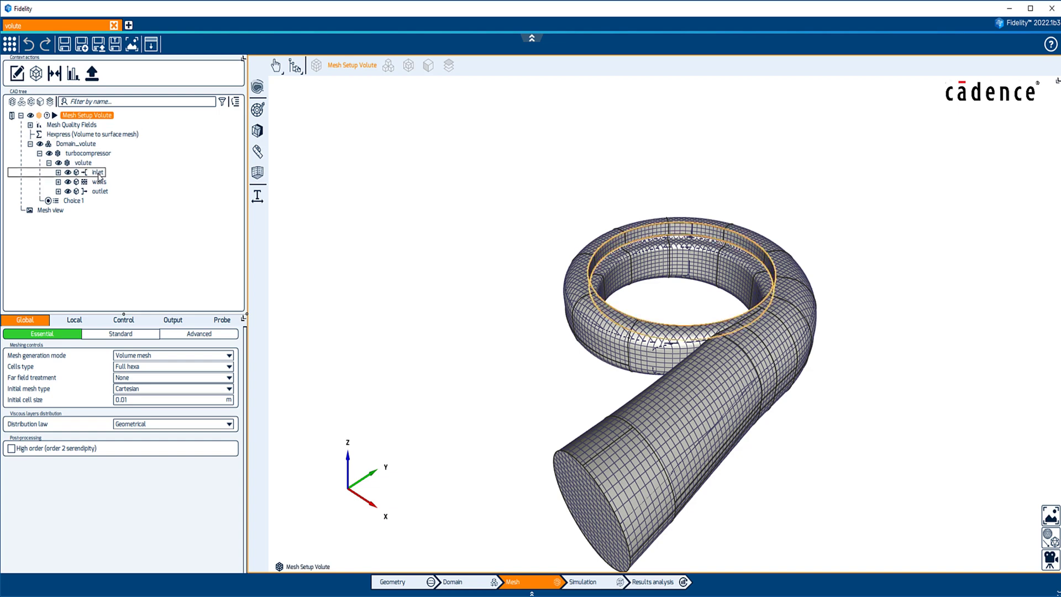
pyautogui.click(98, 172)
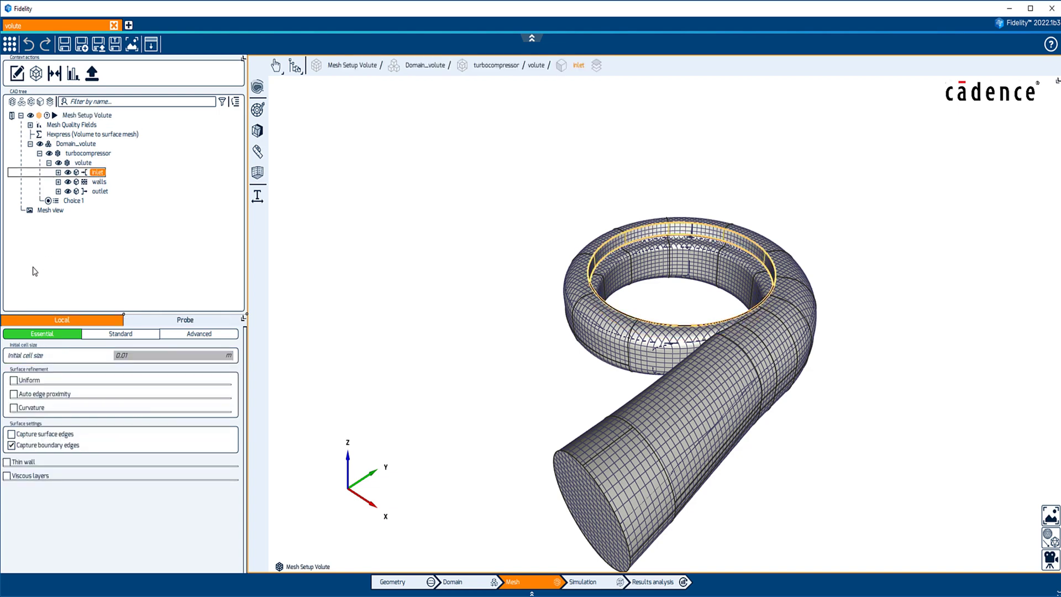
pyautogui.click(14, 381)
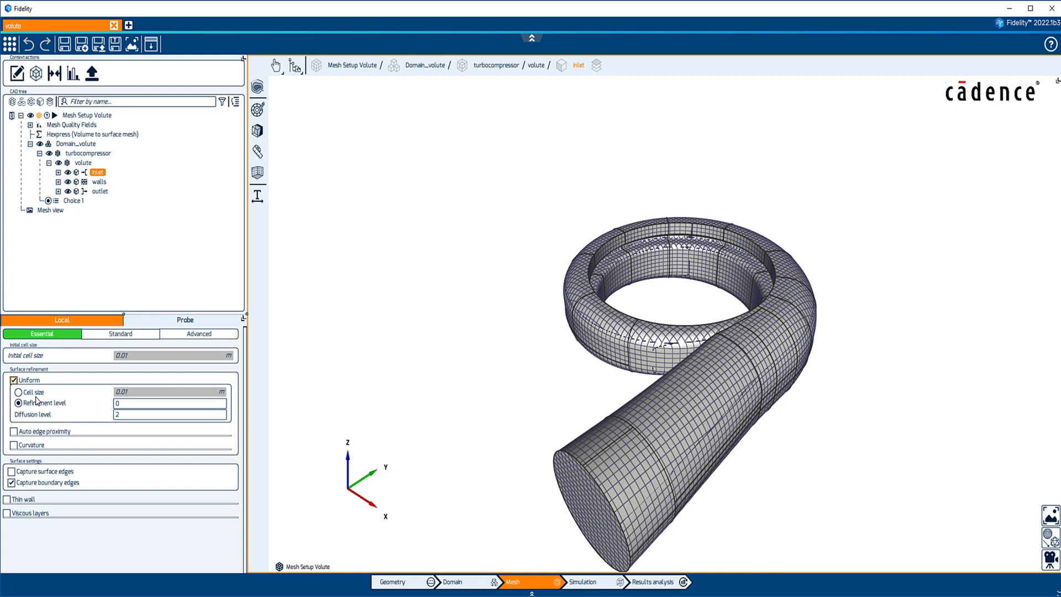
pyautogui.click(124, 407)
pyautogui.doubleClick(131, 407)
pyautogui.write('1')
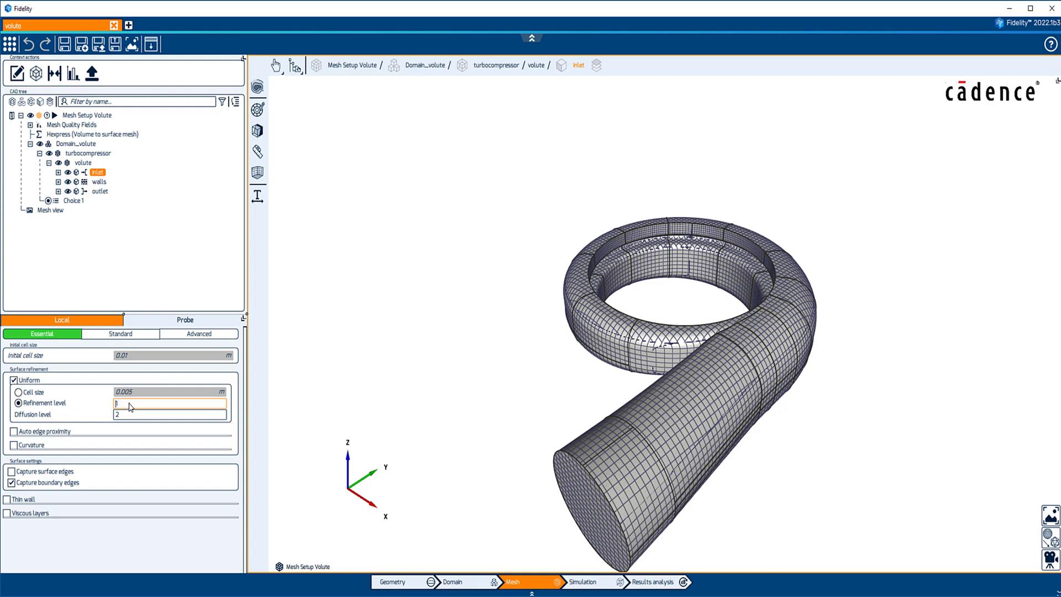
pyautogui.doubleClick(126, 416)
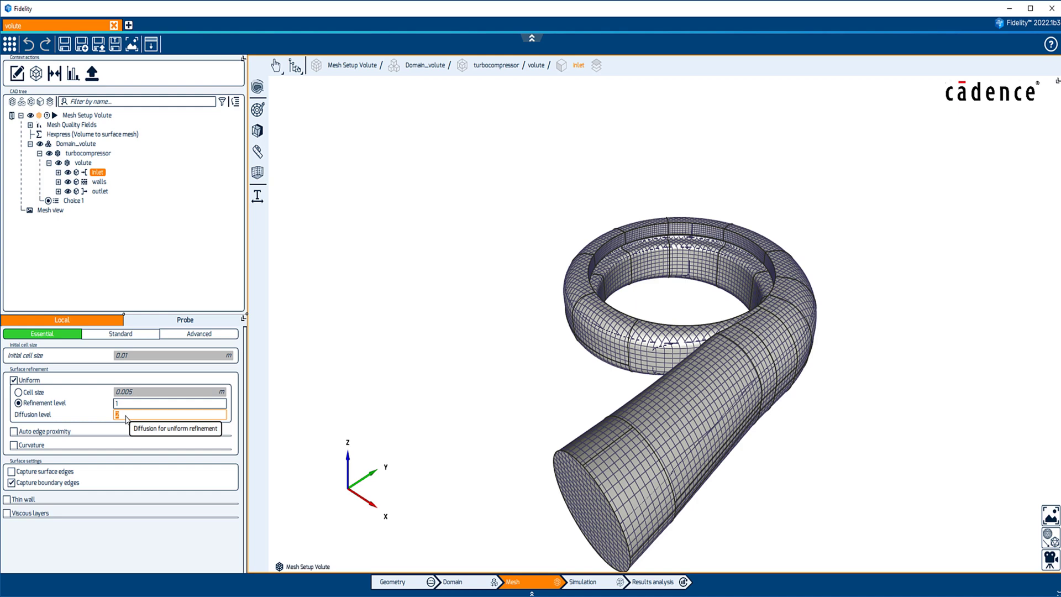
# Step: Enable auto edge proximity refinement on the volute's walls with a minimum cell size of 0.001 m
pyautogui.click(100, 182)
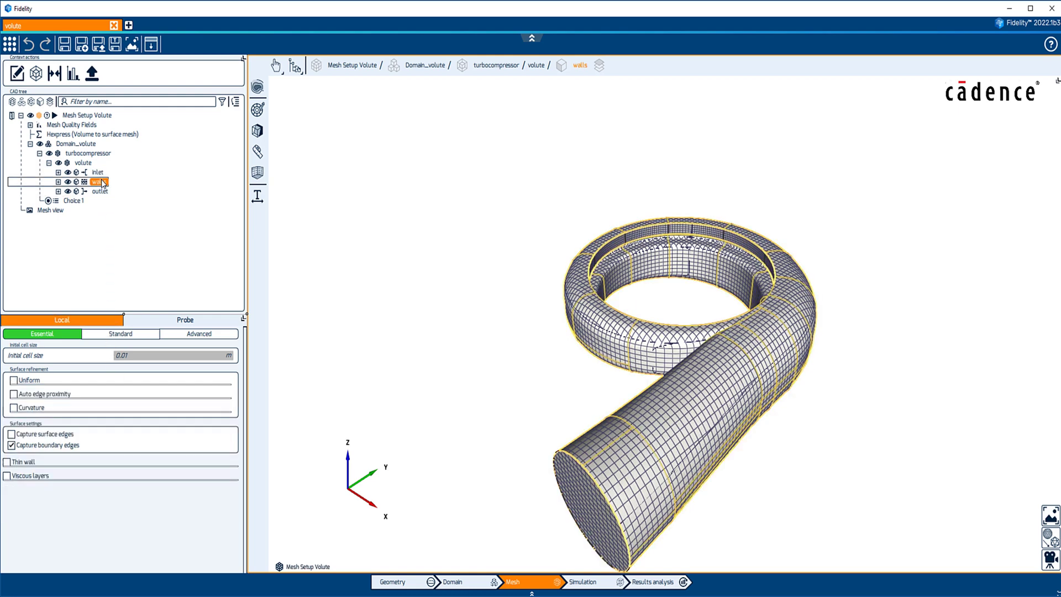
pyautogui.click(14, 394)
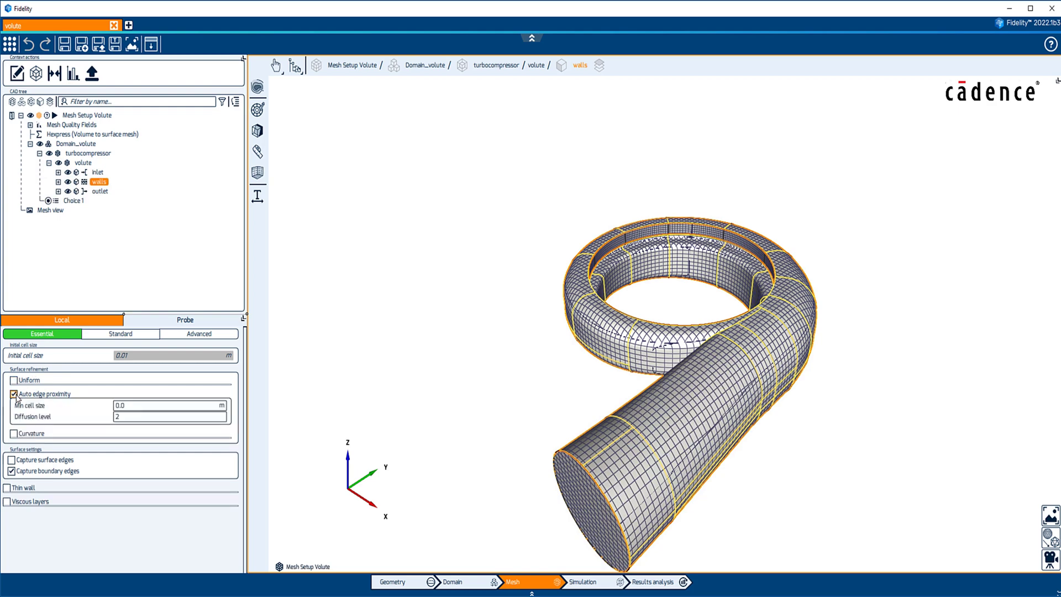
pyautogui.click(141, 409)
# Step: Enable curvature refinement on the walls with 8.0 divisions and a minimum cell size of 0.001 m
pyautogui.click(14, 434)
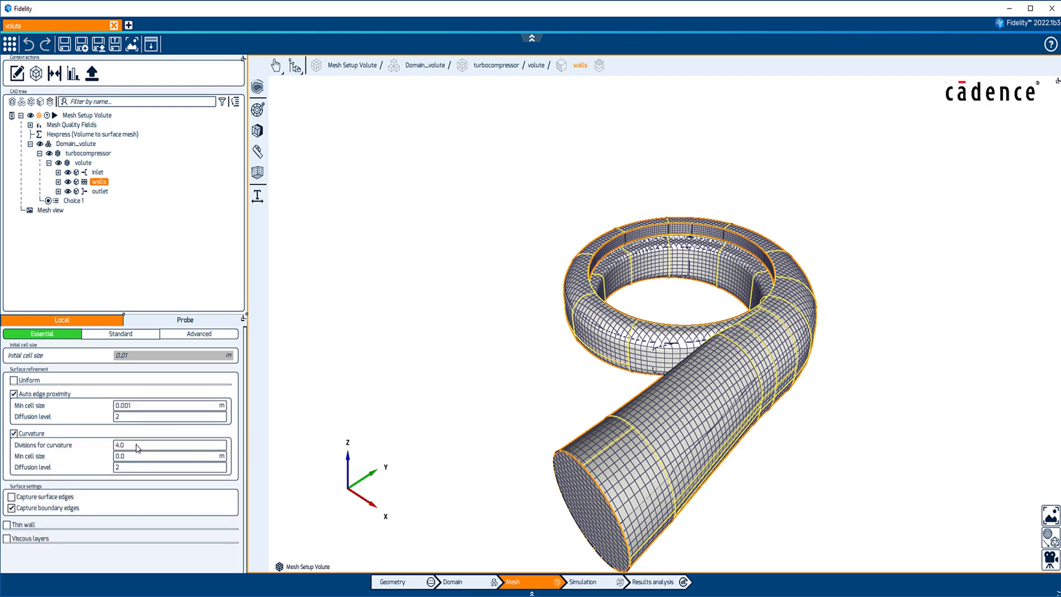
pyautogui.doubleClick(137, 446)
pyautogui.write('8.0')
pyautogui.click(131, 458)
pyautogui.write('0.001')
# Step: Enable viscous layers on the walls and set the first layer thickness to 1.0e-04 m
pyautogui.click(7, 539)
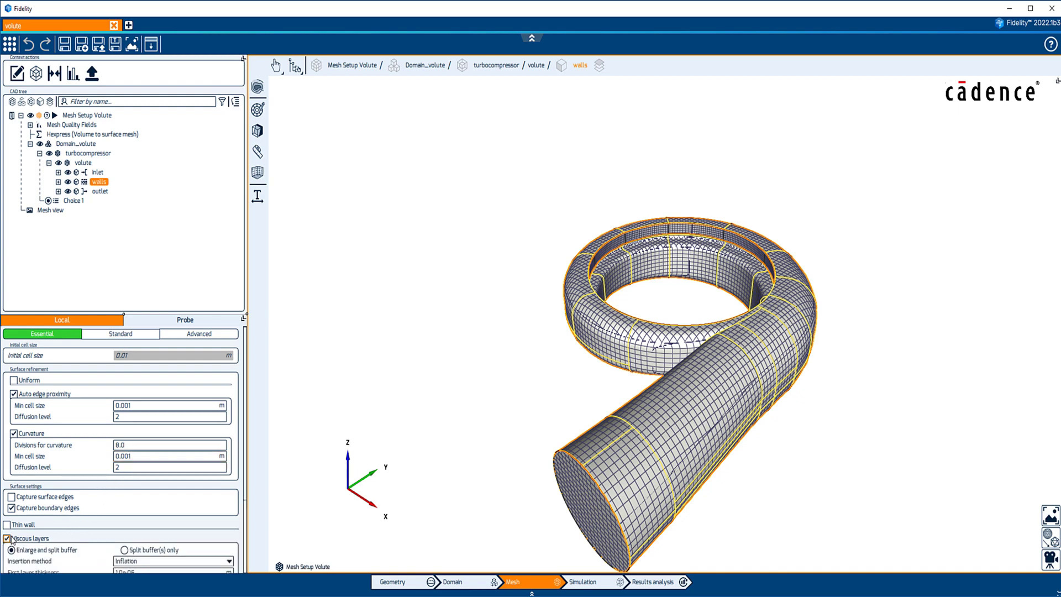
pyautogui.scroll(-3, 12, 539)
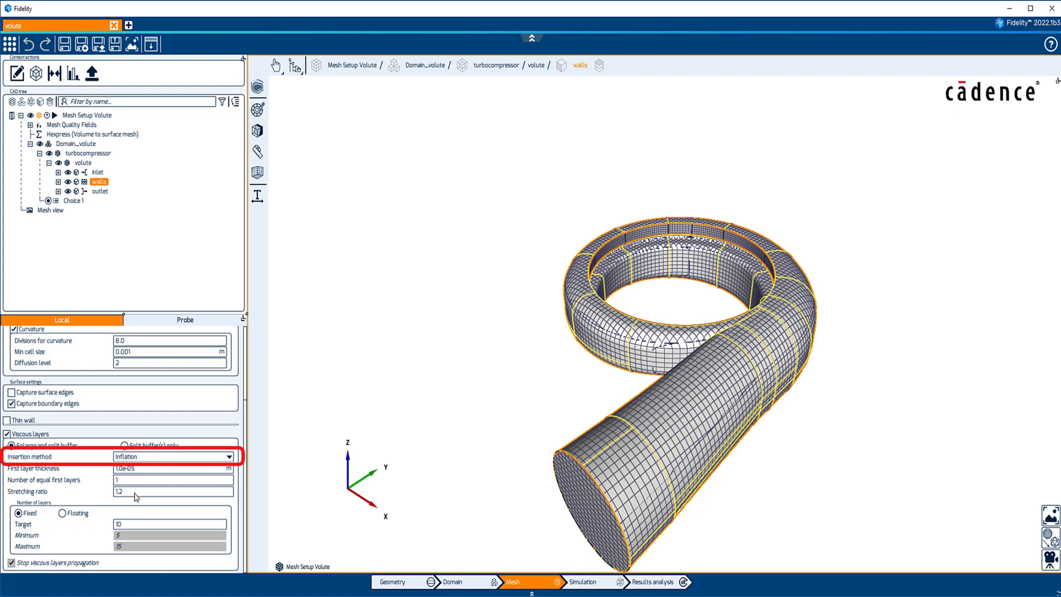
pyautogui.click(149, 469)
pyautogui.press('BackSpace')
pyautogui.write('4')
pyautogui.scroll(1, 145, 481)
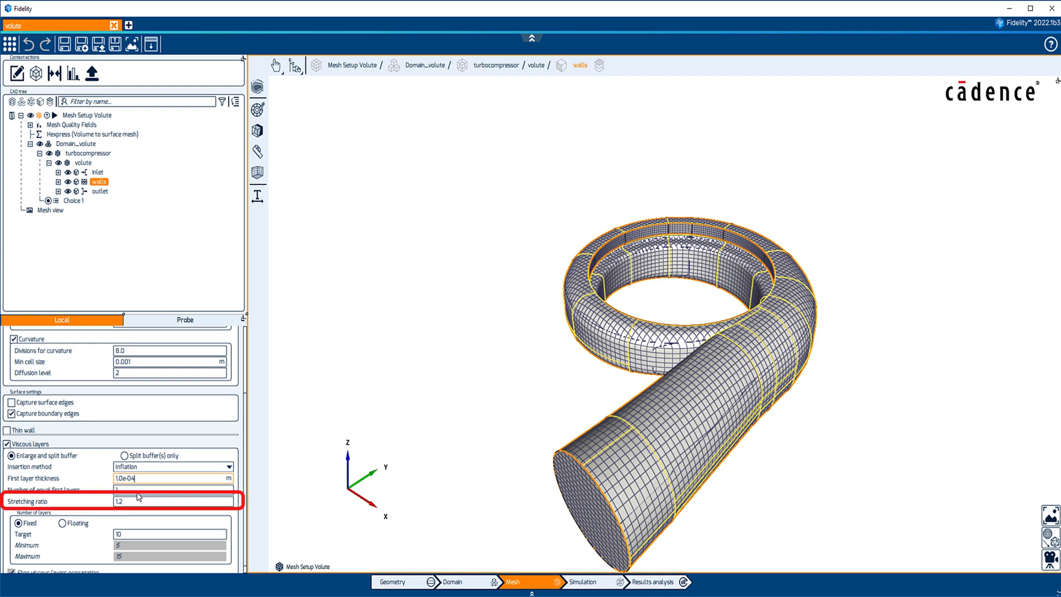
# Step: Set the walls' number of viscous layers to Floating with a target of 15 and a maximum of 20
pyautogui.click(61, 522)
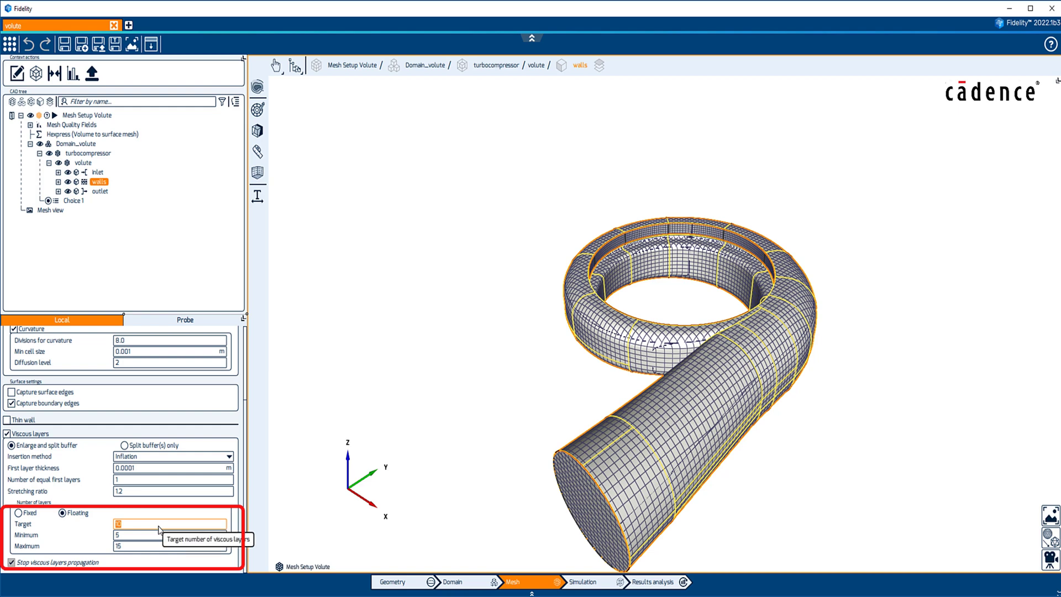
pyautogui.write('15')
pyautogui.click(159, 546)
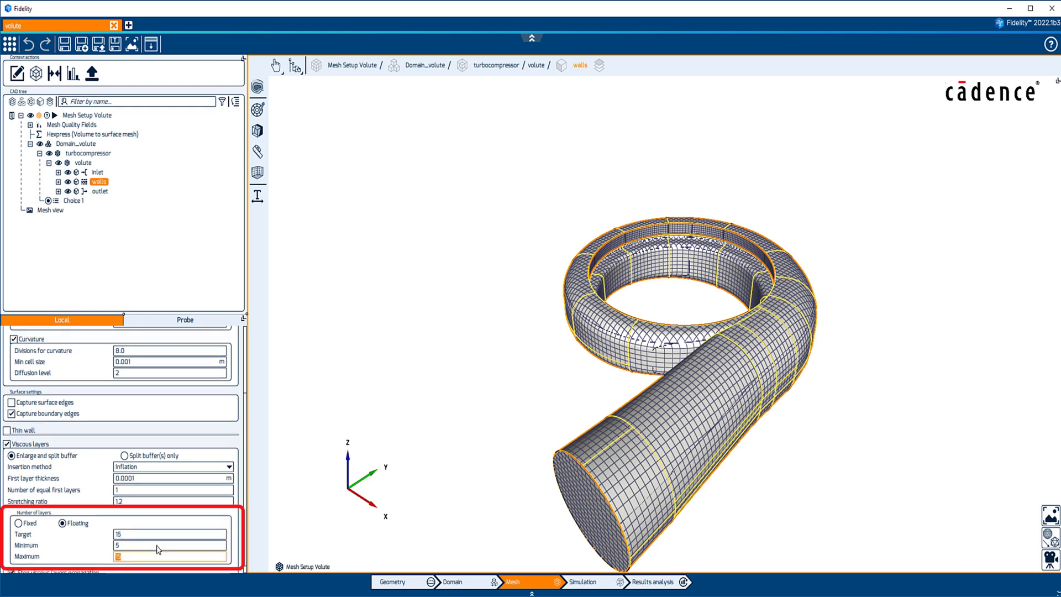
pyautogui.write('20')
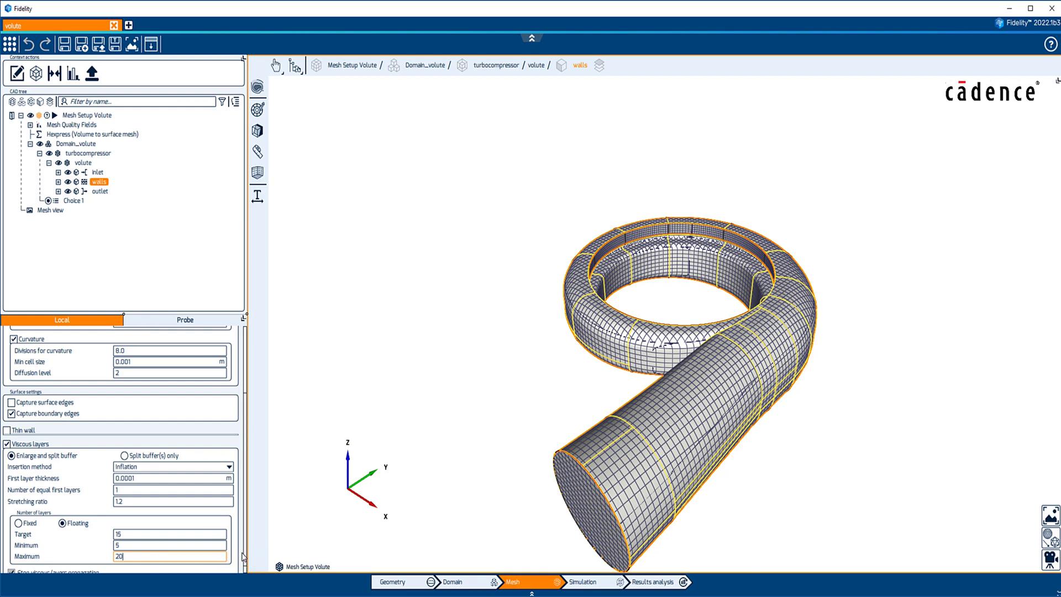
# Step: Set Mesh Setup Volute to run in parallel on 16 cores, generate its mesh and dismiss the completion message
pyautogui.click(100, 116)
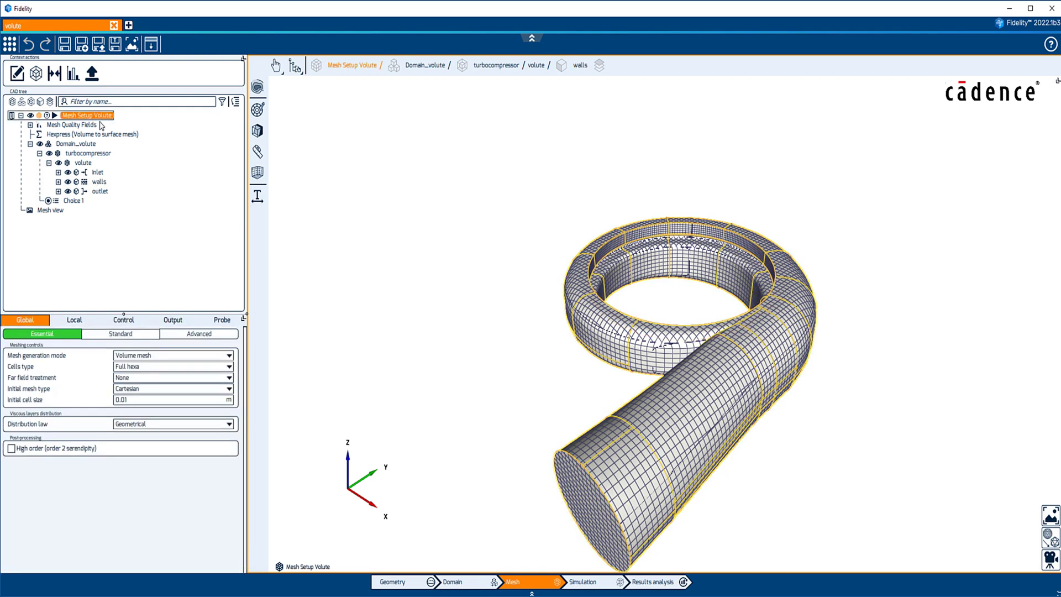
pyautogui.click(123, 321)
pyautogui.click(229, 401)
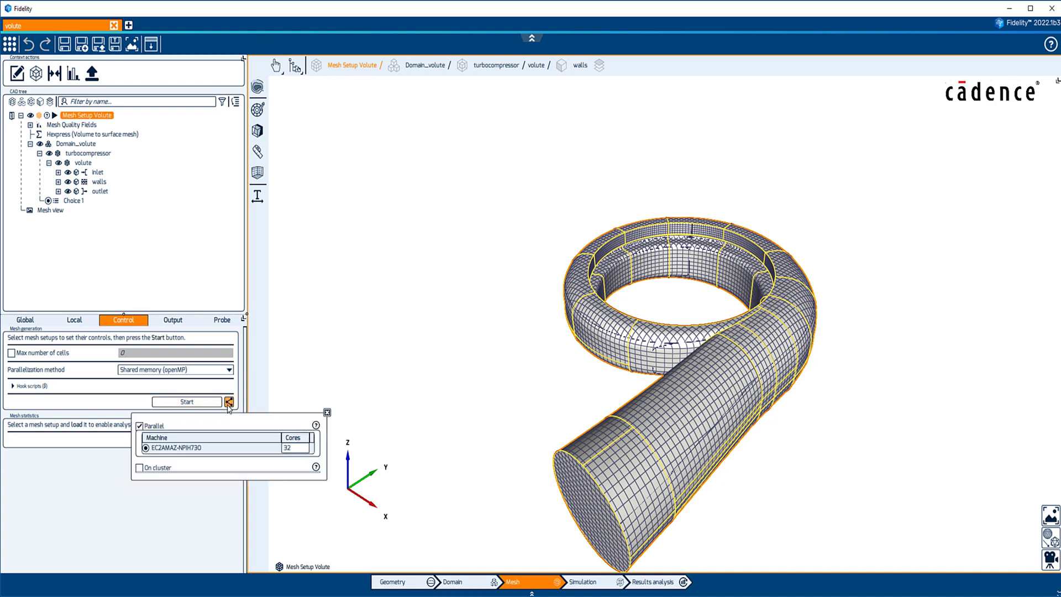
pyautogui.write('16')
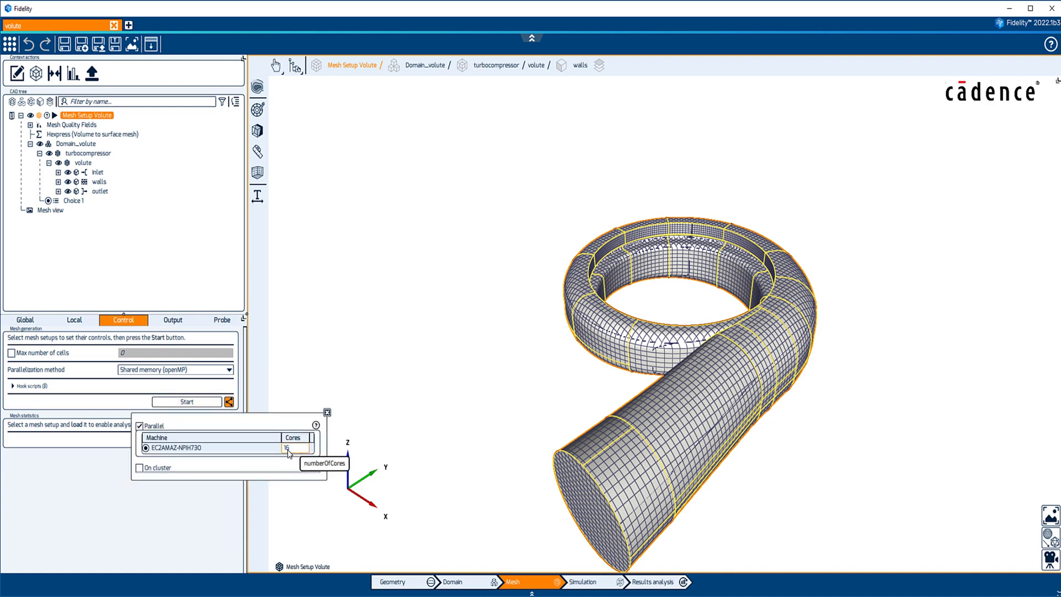
pyautogui.click(327, 413)
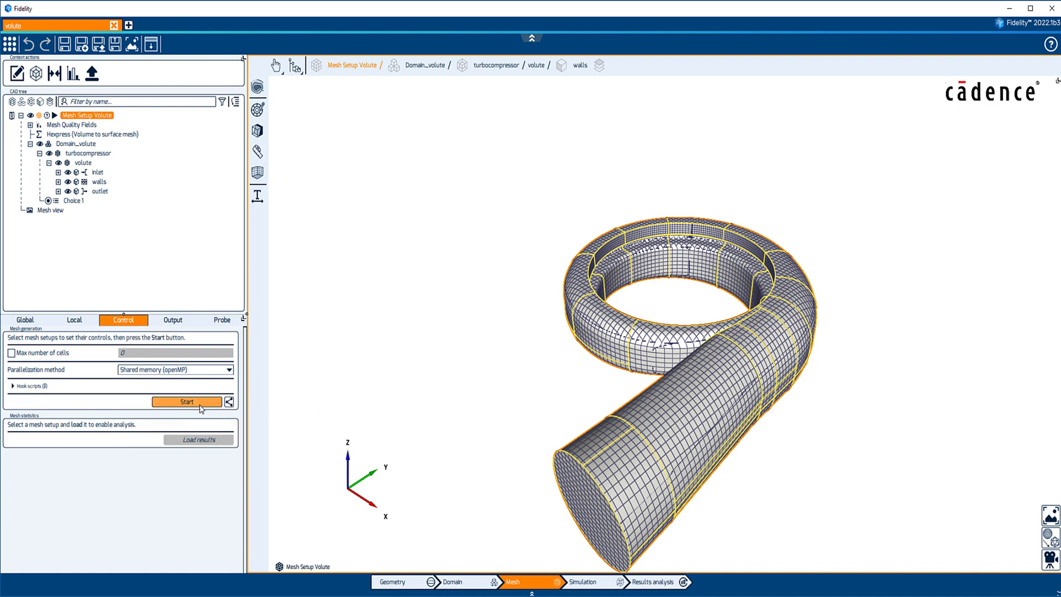
pyautogui.click(188, 403)
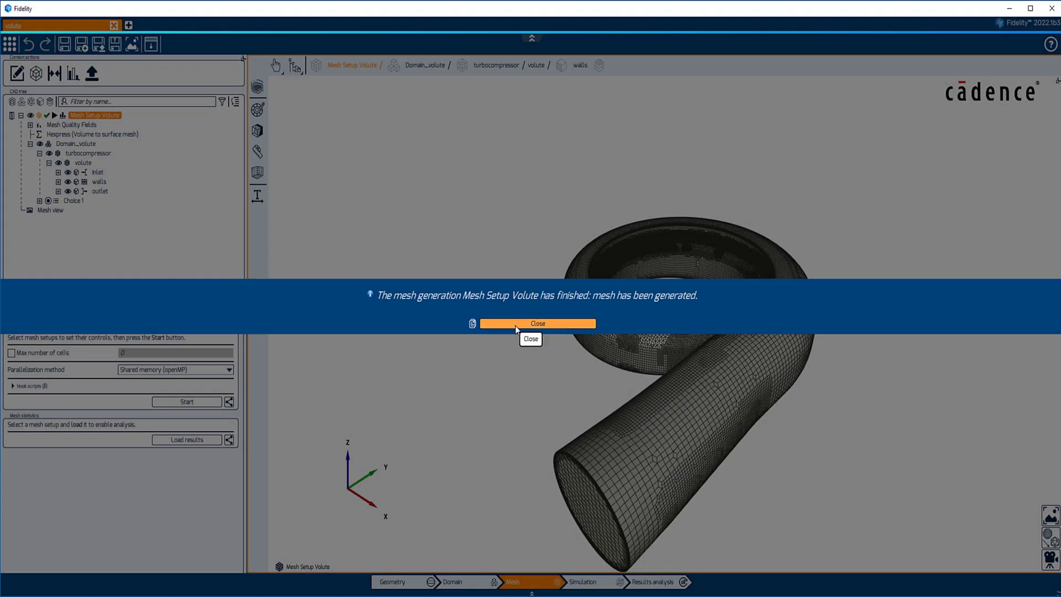
pyautogui.click(515, 326)
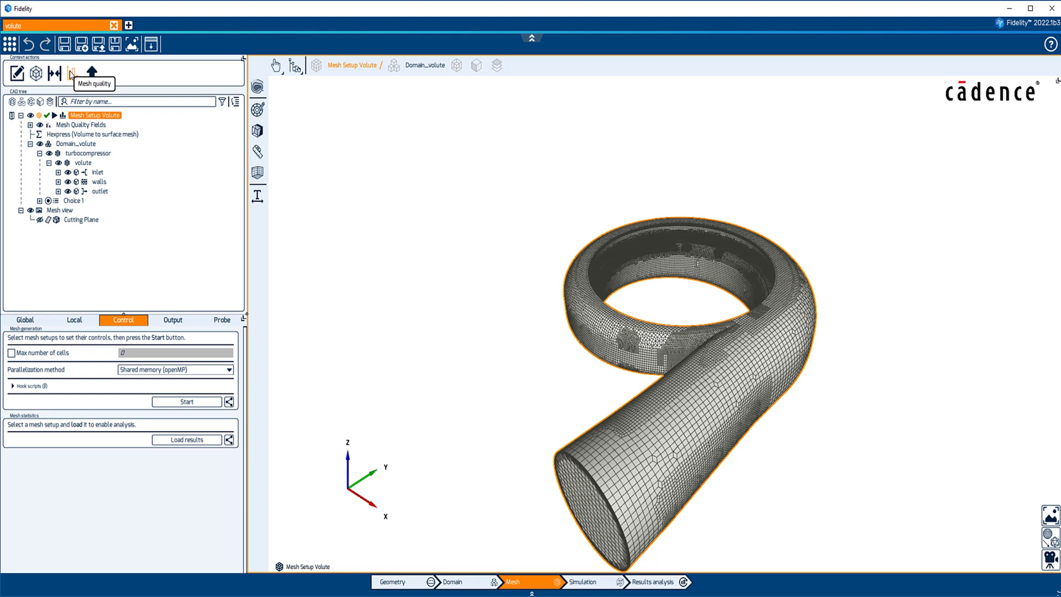
# Step: Examine the mesh quality statistics of Mesh Setup Volute and close the statistics window
pyautogui.click(71, 74)
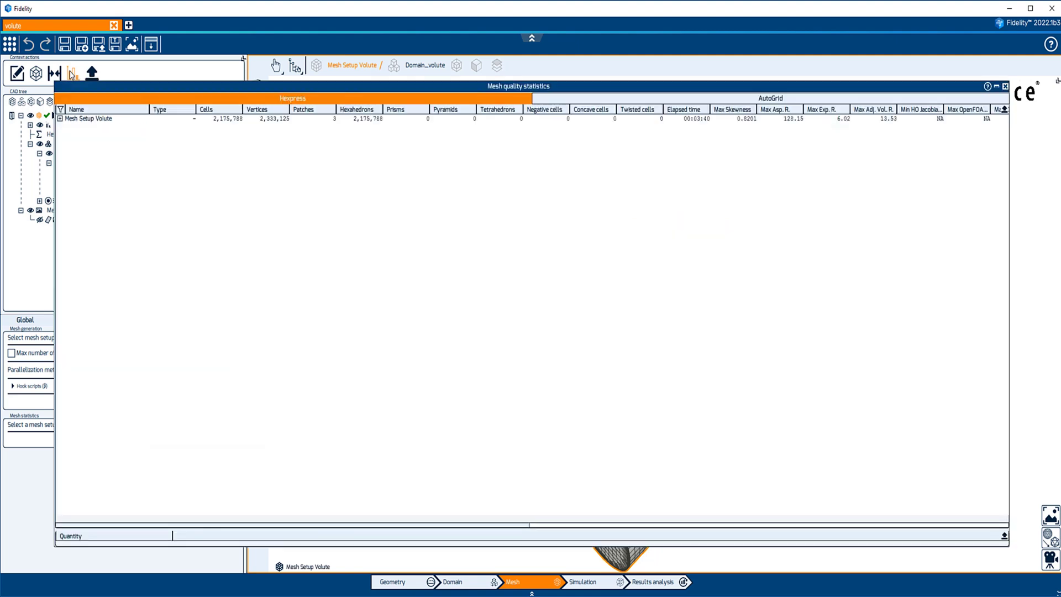
pyautogui.click(87, 120)
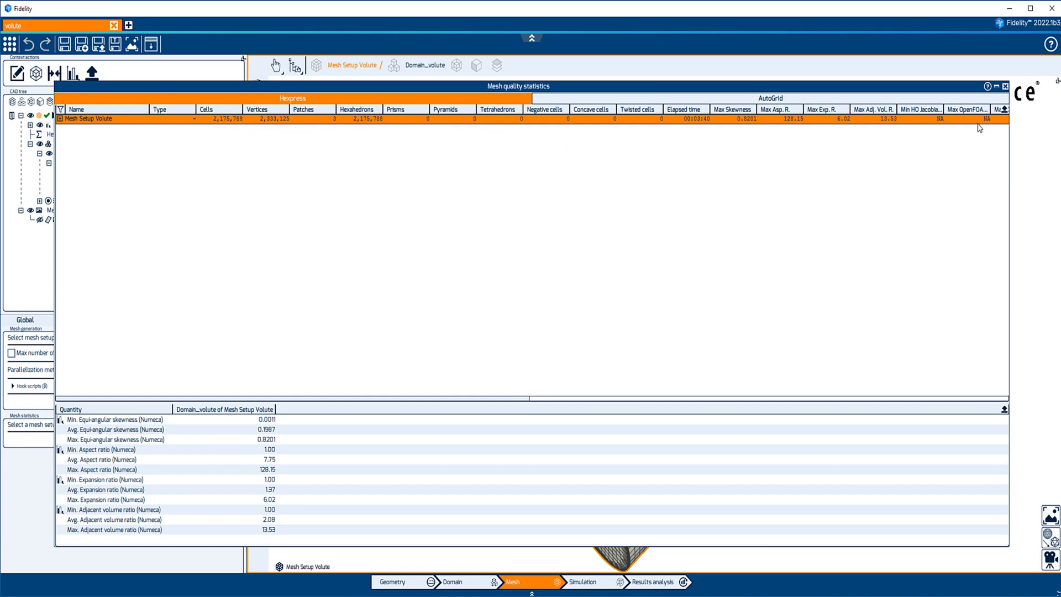
pyautogui.click(1005, 87)
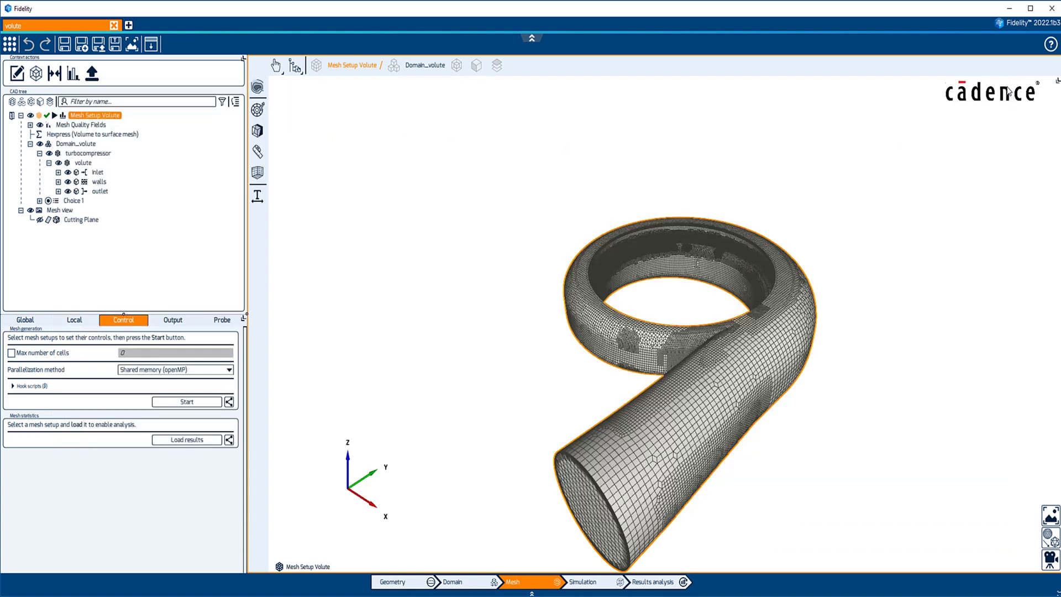
# Step: Load the mesh results for analysis and create a cutting plane with wireframe visibility and cells intersection
pyautogui.click(228, 440)
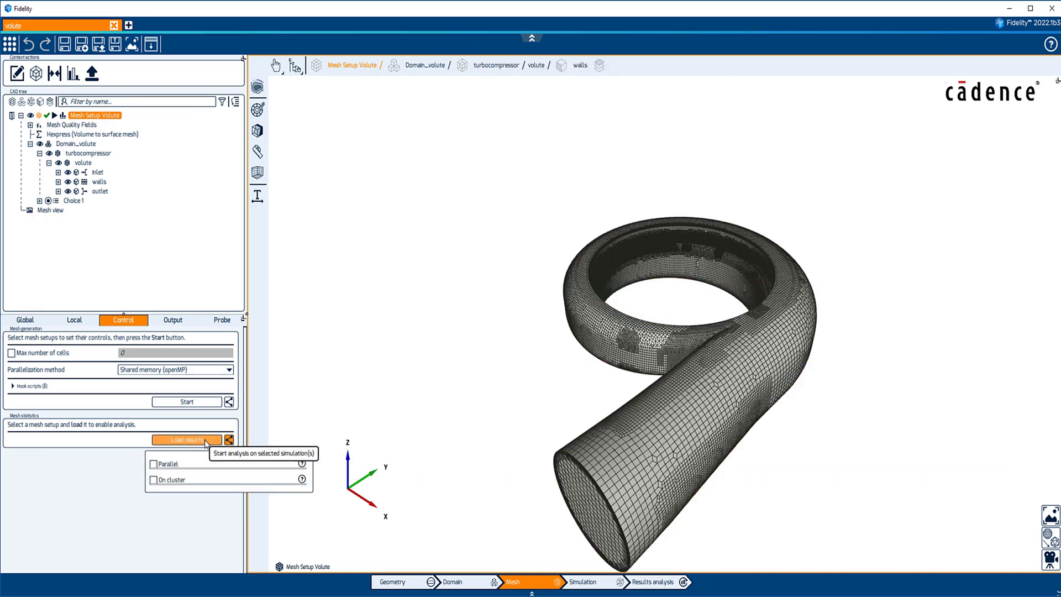
pyautogui.click(205, 440)
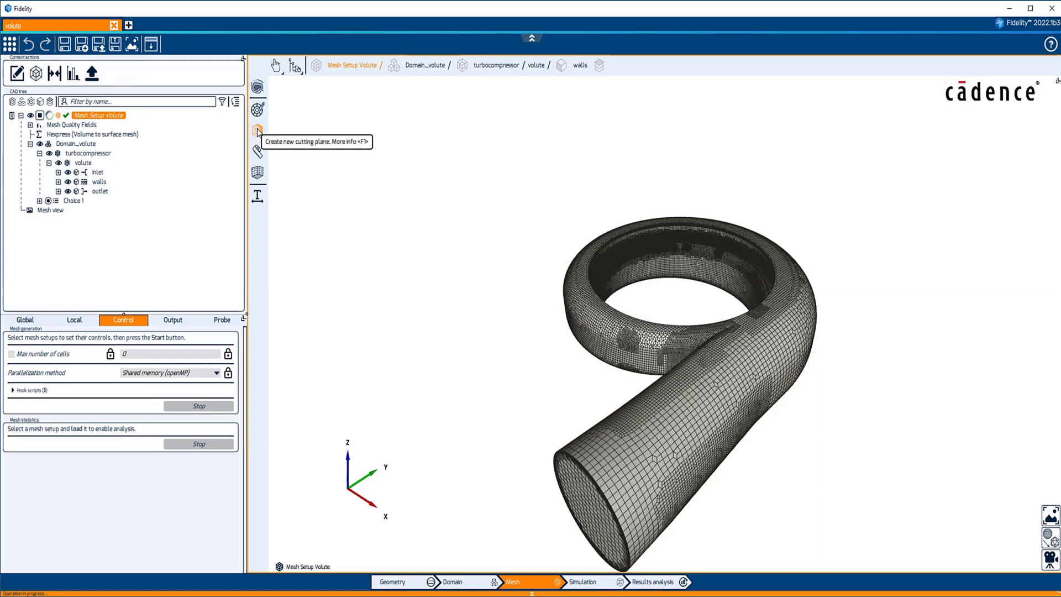
pyautogui.click(258, 131)
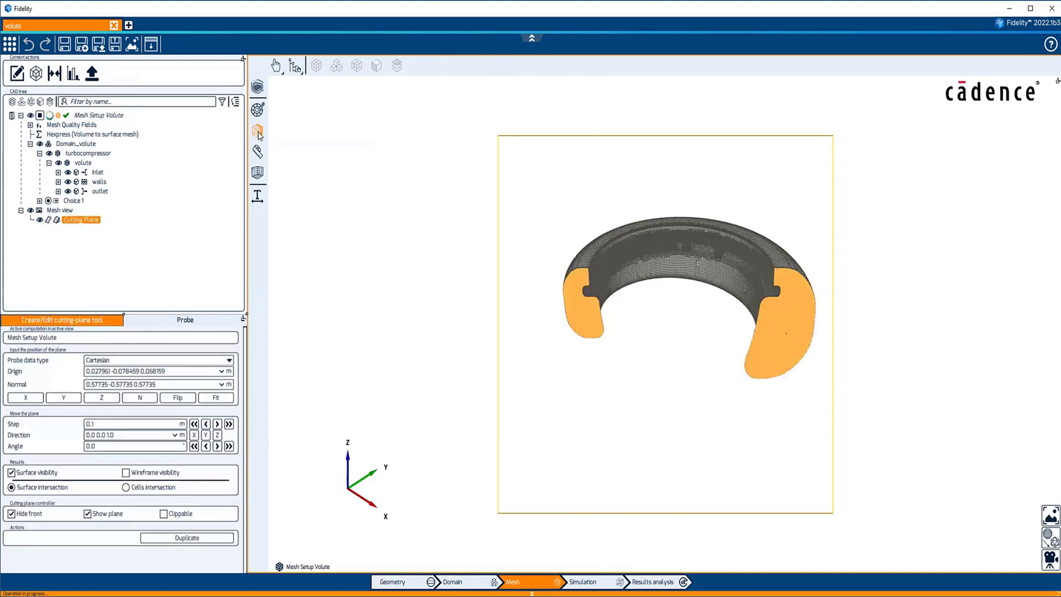
pyautogui.click(126, 473)
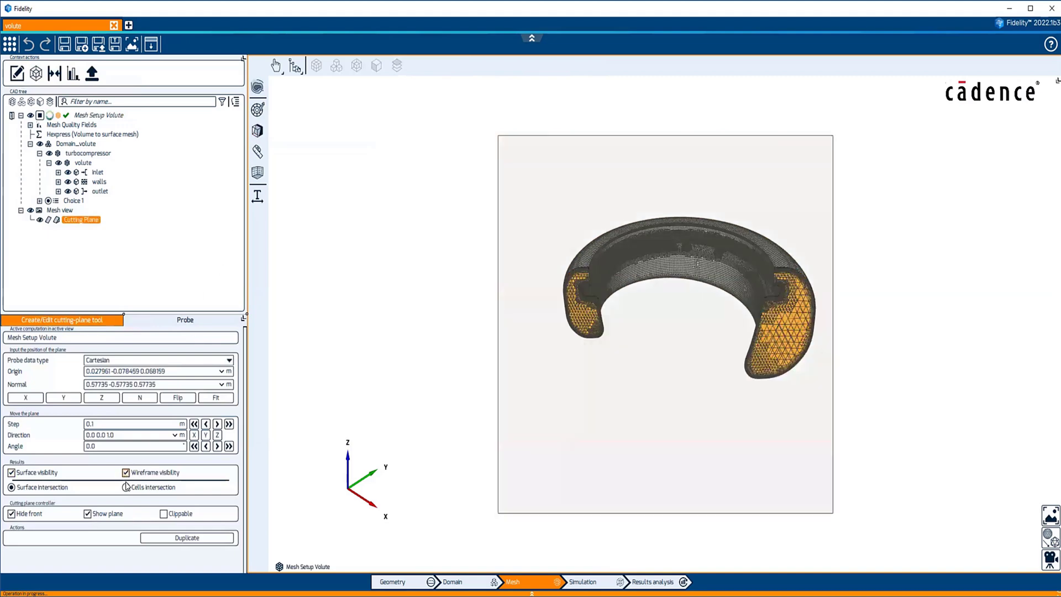
pyautogui.click(126, 487)
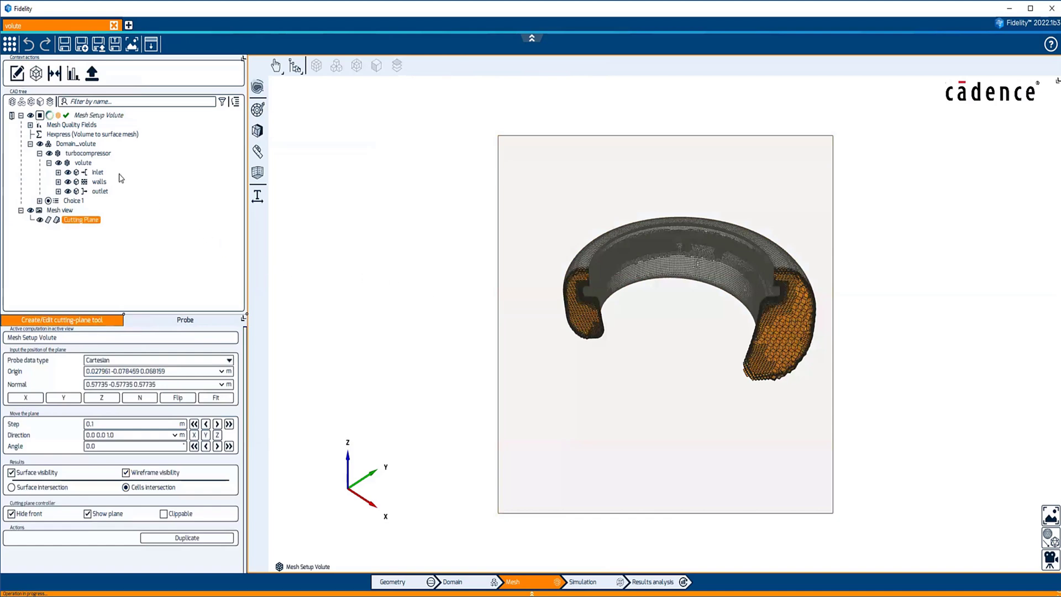
# Step: Create a cell range for the Equi-angular skewness quality field, set its minimum to 0.8 and compute it
pyautogui.click(31, 125)
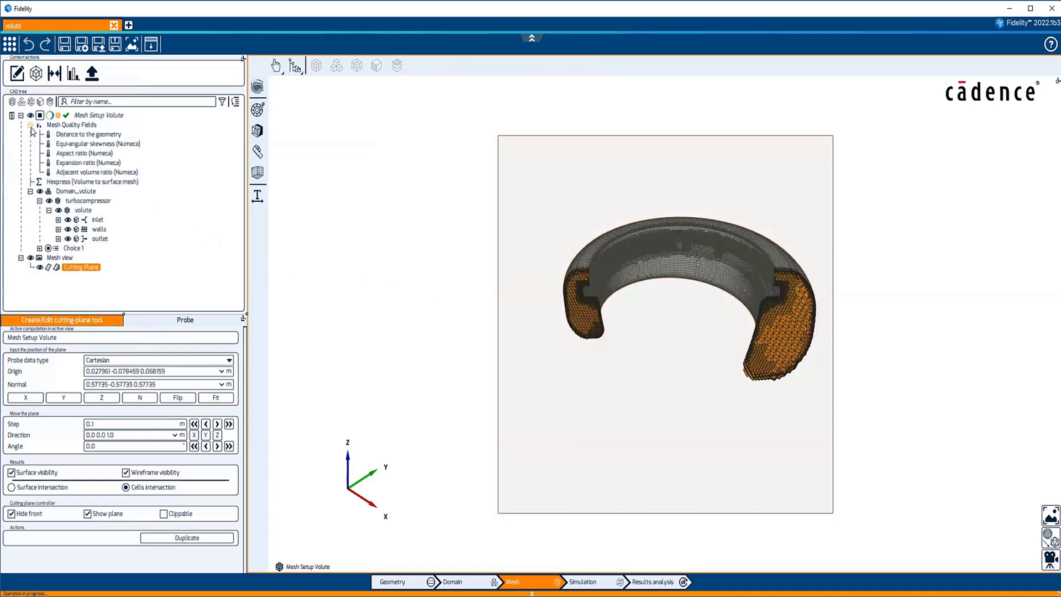
pyautogui.click(67, 144)
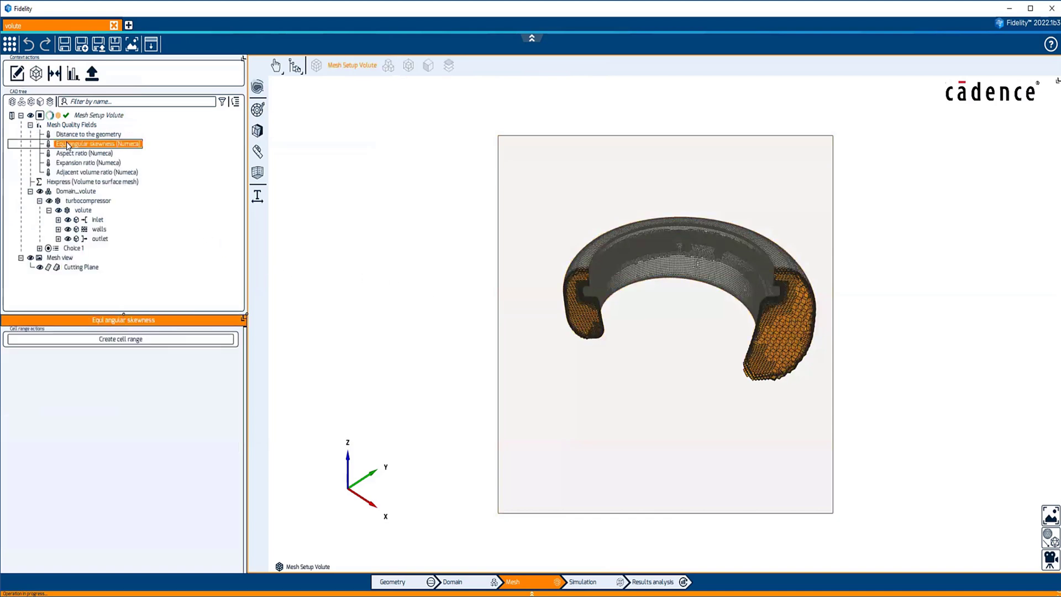
pyautogui.click(80, 338)
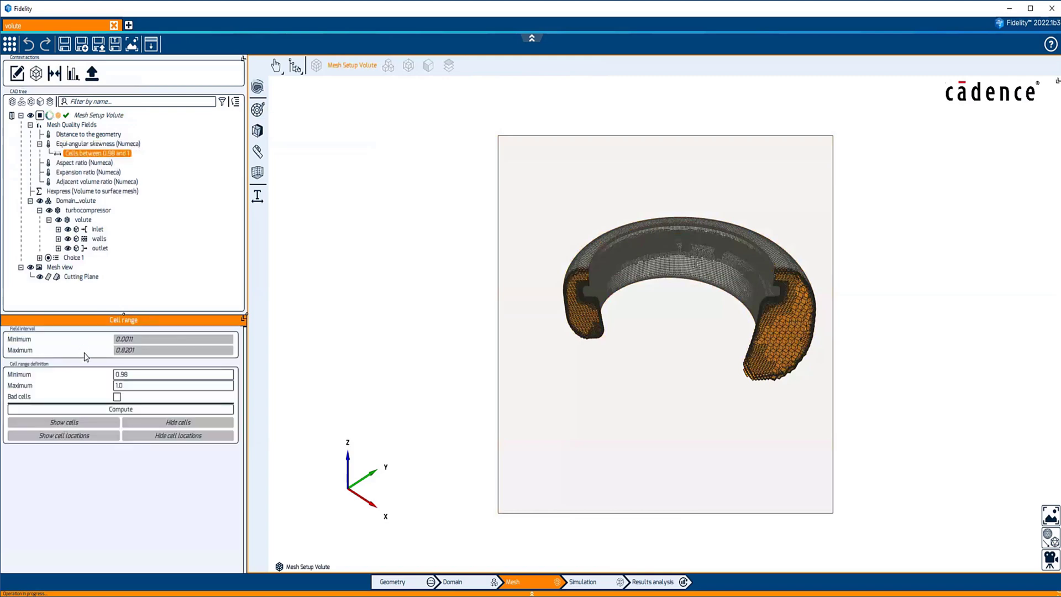
pyautogui.click(134, 379)
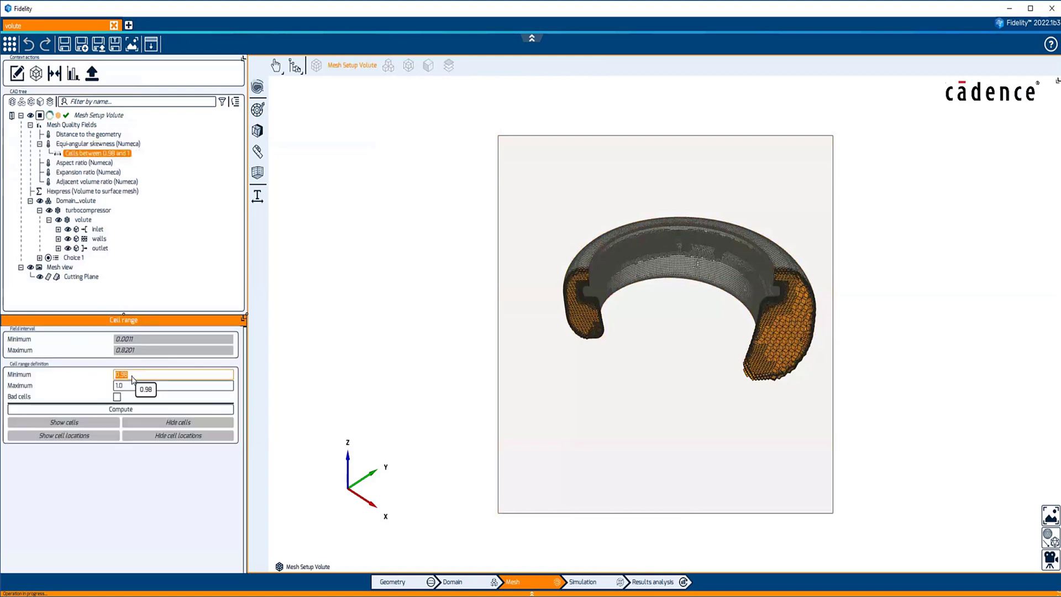
pyautogui.press('BackSpace')
pyautogui.press('BackSpace')
pyautogui.write('8')
pyautogui.click(129, 411)
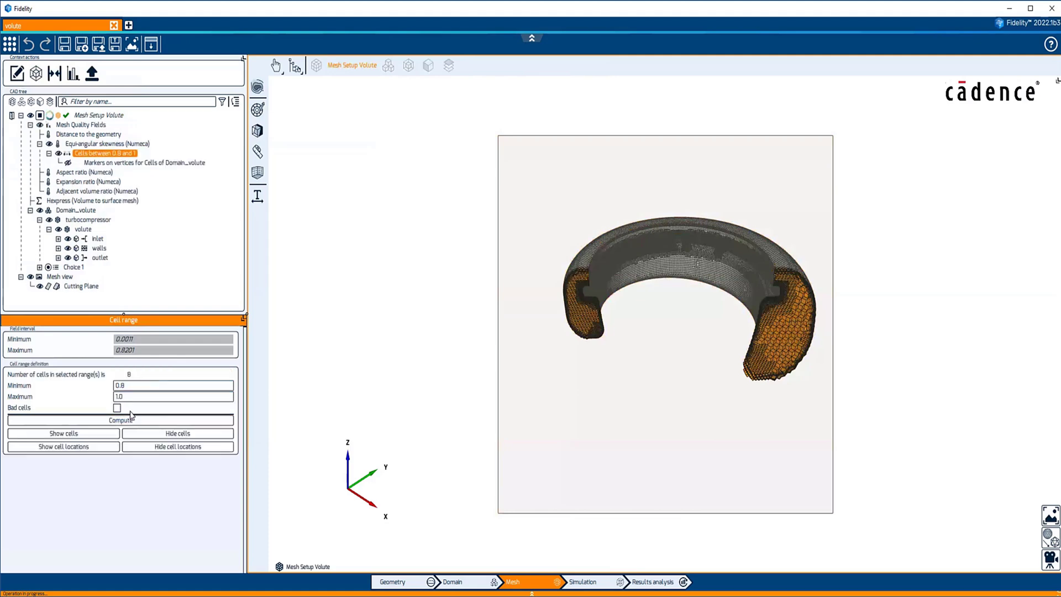
# Step: Show the cells and cell locations of the skewness range and hide the cutting plane
pyautogui.click(109, 435)
pyautogui.click(105, 449)
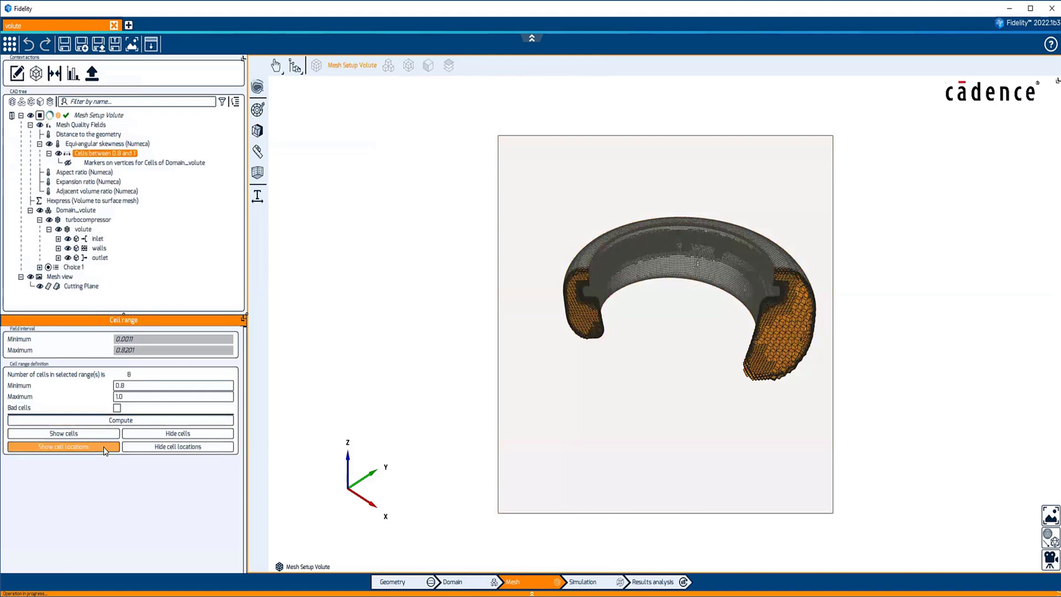
pyautogui.click(39, 287)
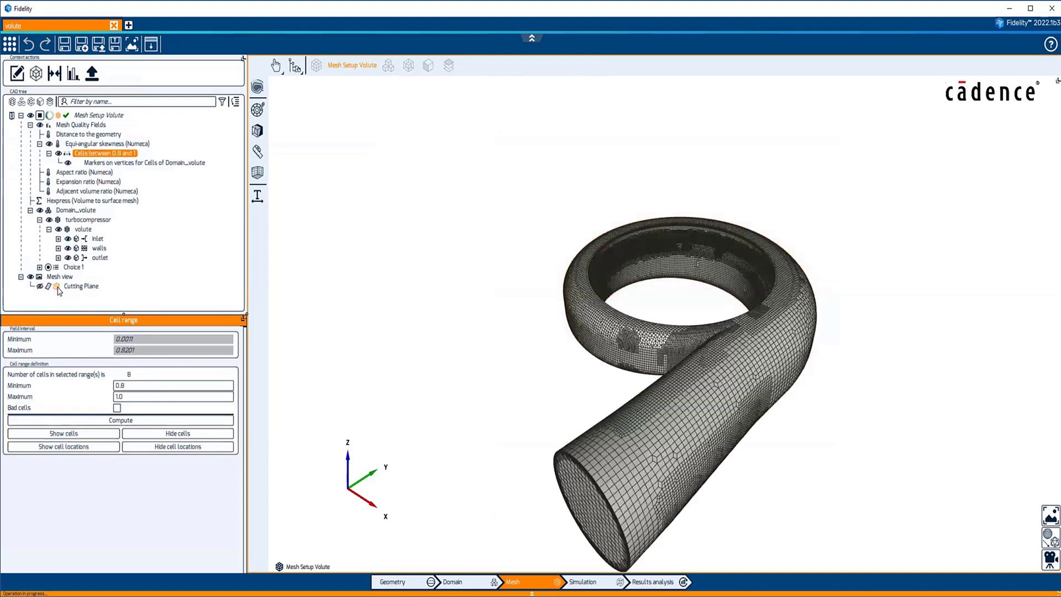
# Step: In the rendering options of the turbocompressor group, enable surface transparency and turn off wireframe visibility
pyautogui.click(79, 222)
pyautogui.rightClick(79, 222)
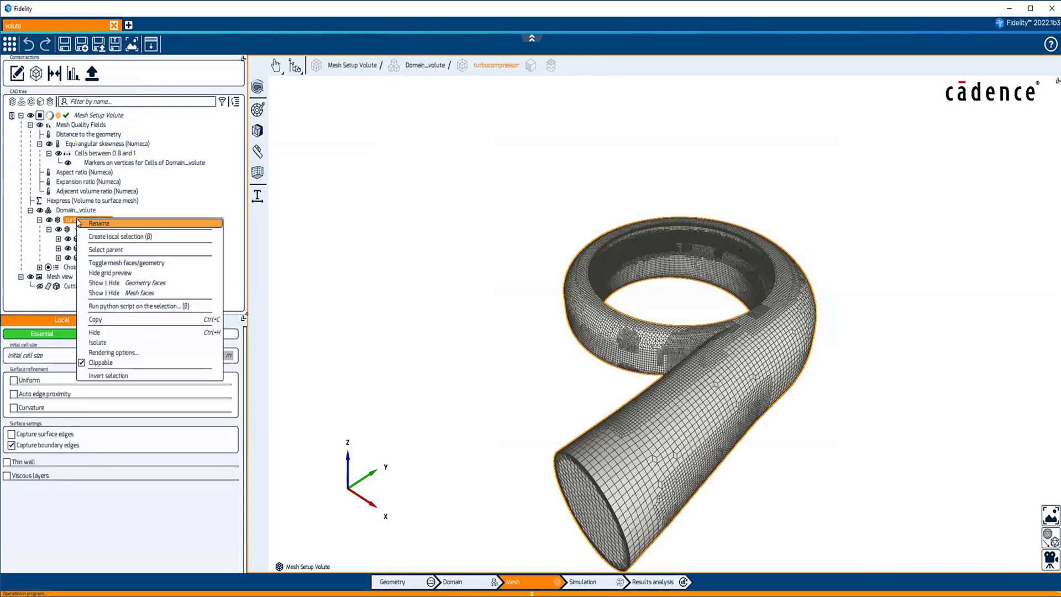
pyautogui.click(94, 353)
pyautogui.click(44, 322)
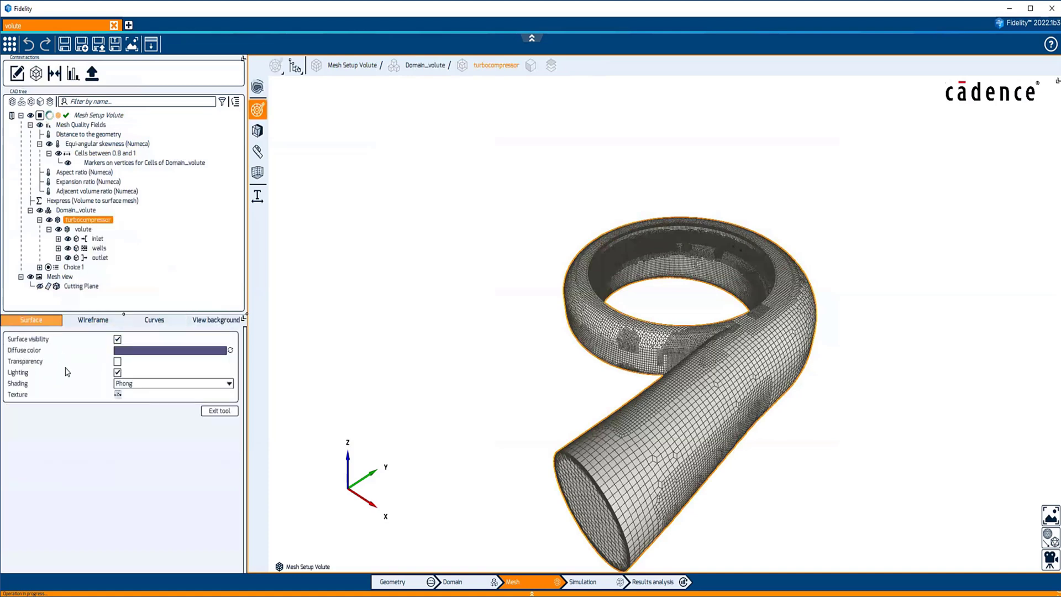
pyautogui.click(117, 361)
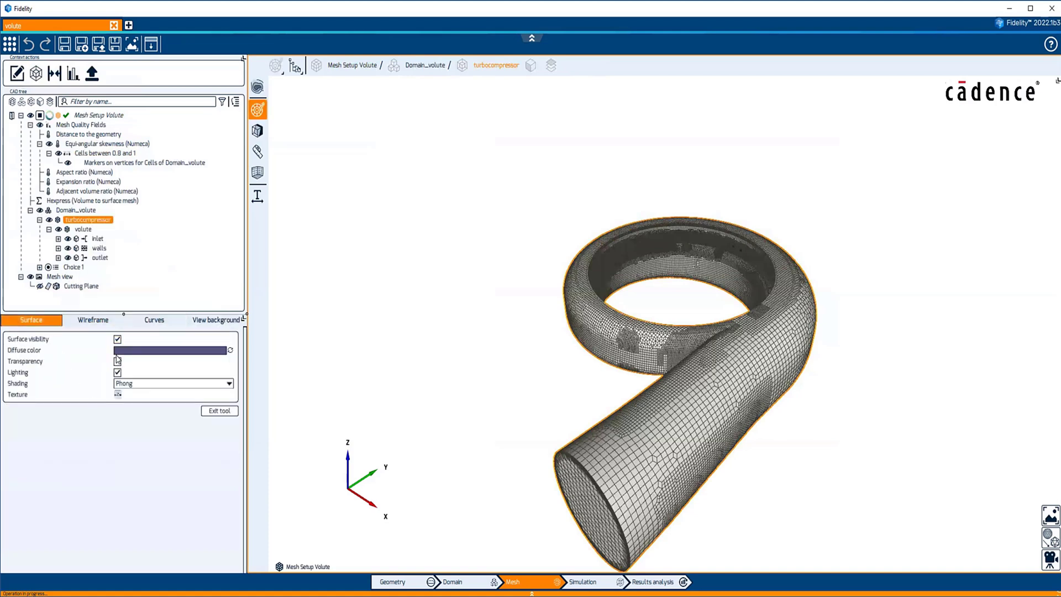
pyautogui.click(101, 323)
pyautogui.click(117, 340)
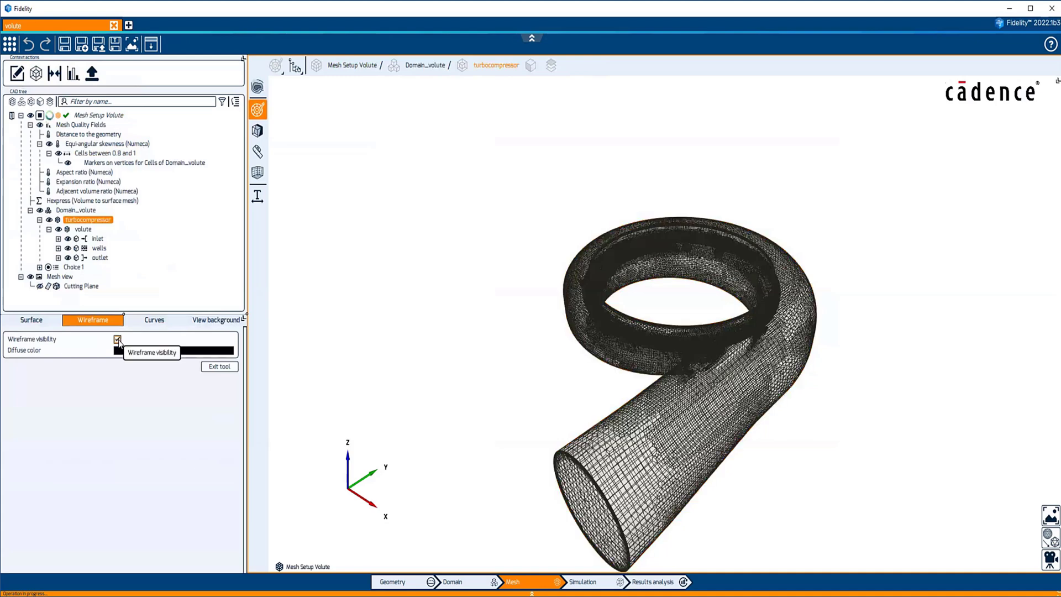
pyautogui.click(117, 339)
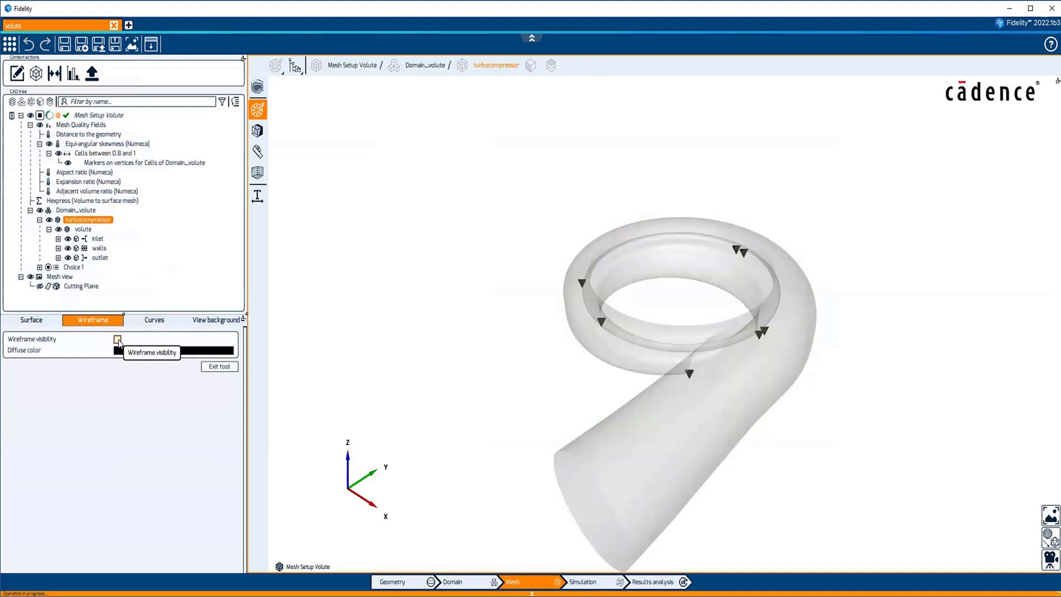
pyautogui.click(220, 367)
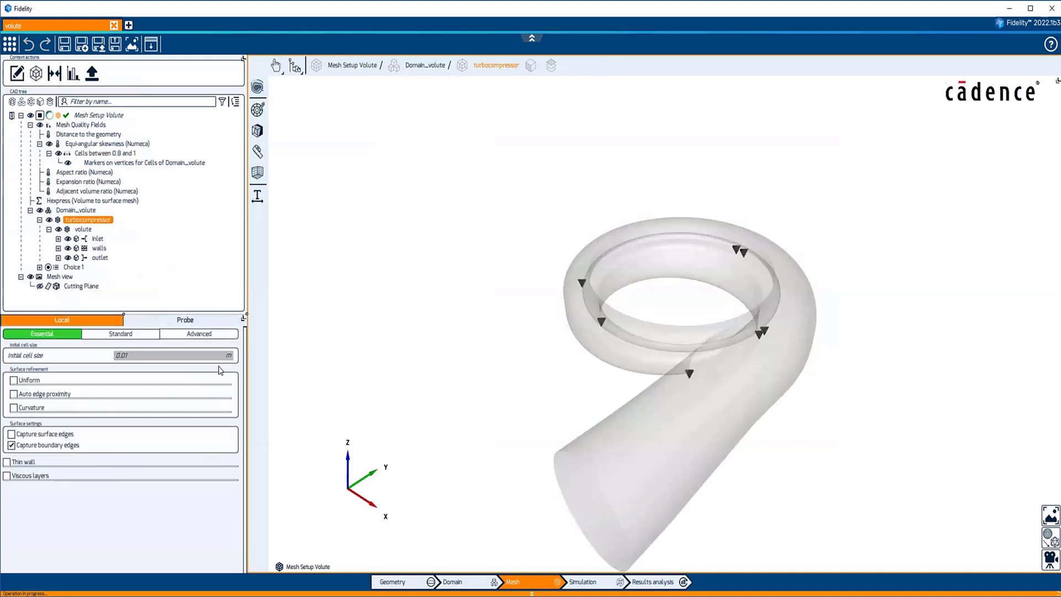